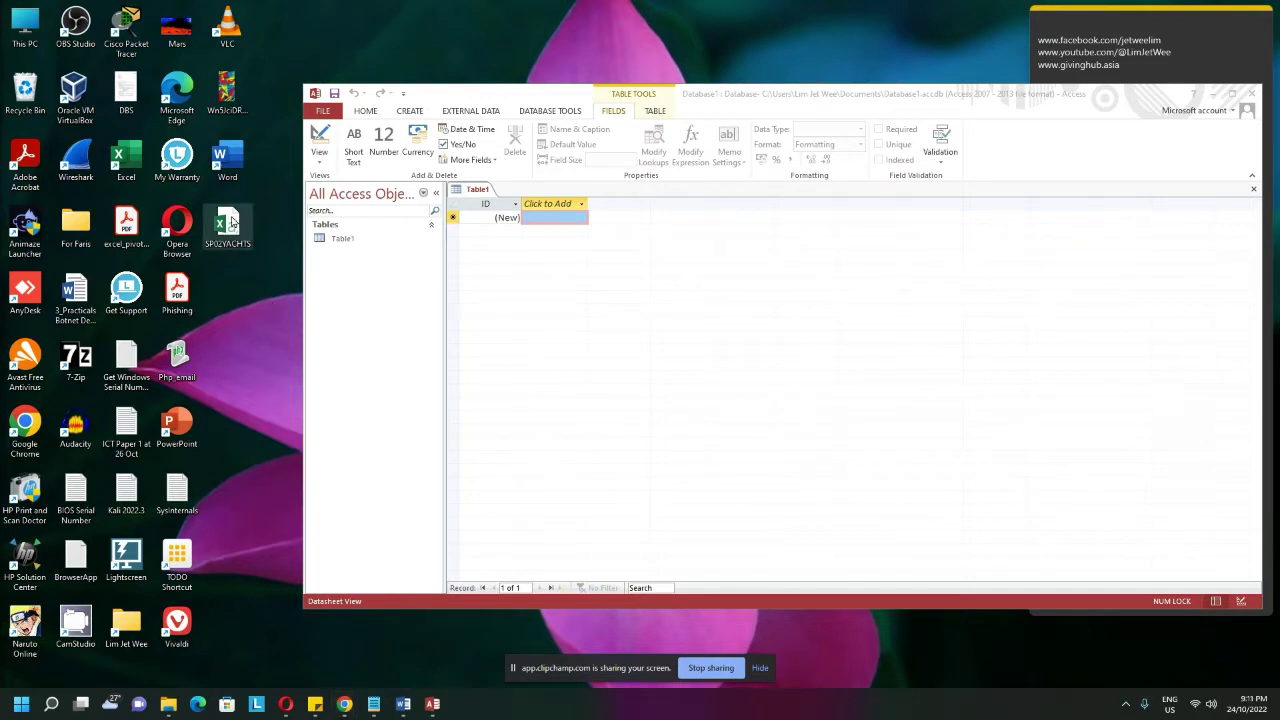
Step: Check the file type of the SP02YACHTS file on the desktop in its properties and view its contents in Excel
right_click(232, 220)
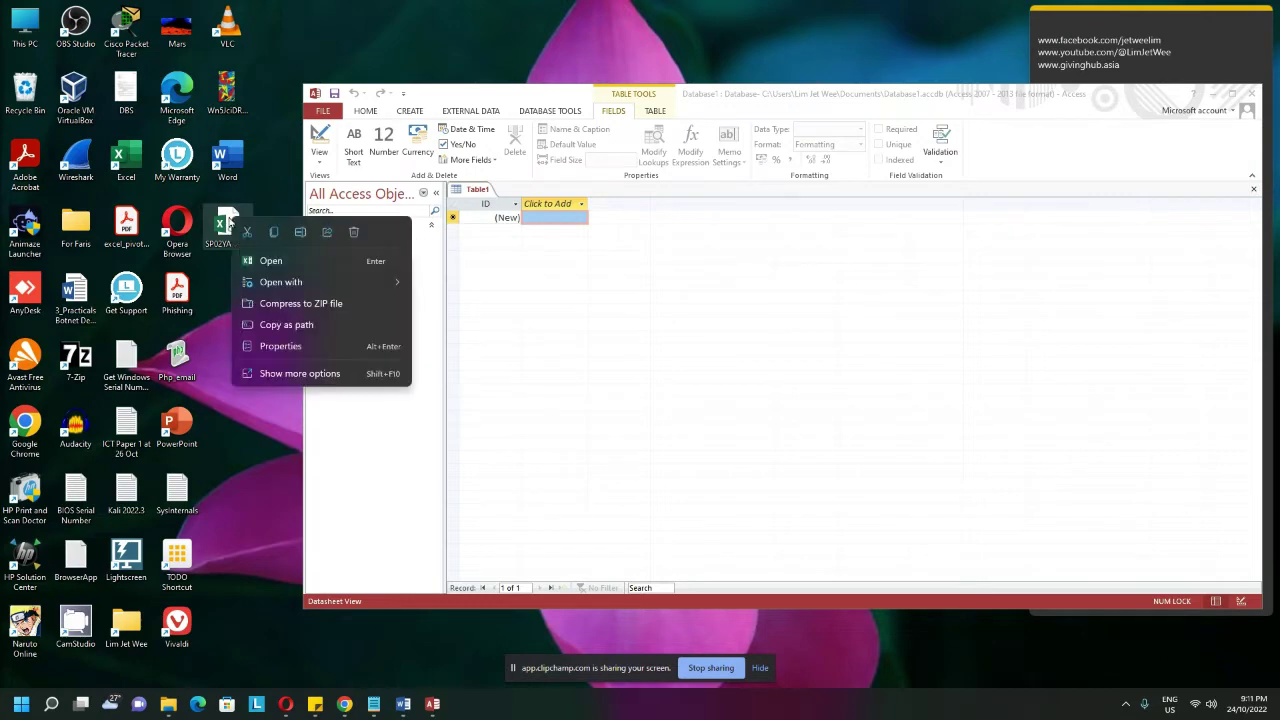
left_click(282, 345)
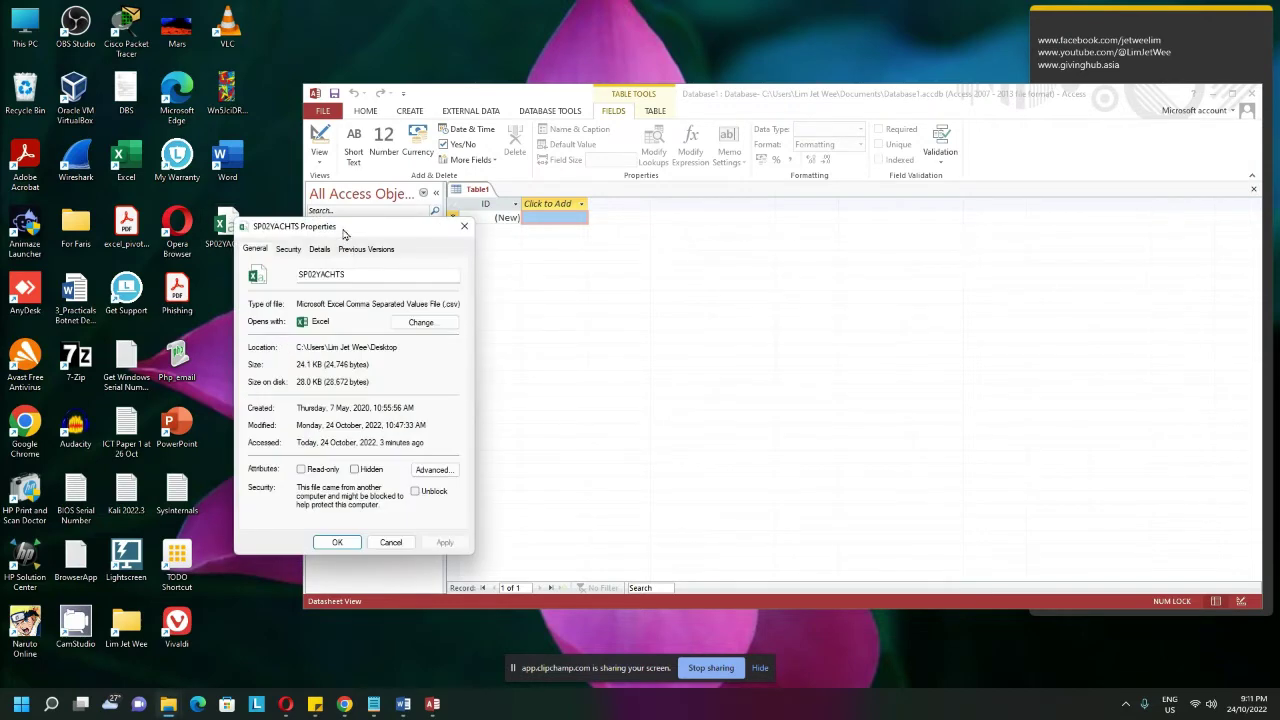
left_click_drag(343, 230, 328, 300)
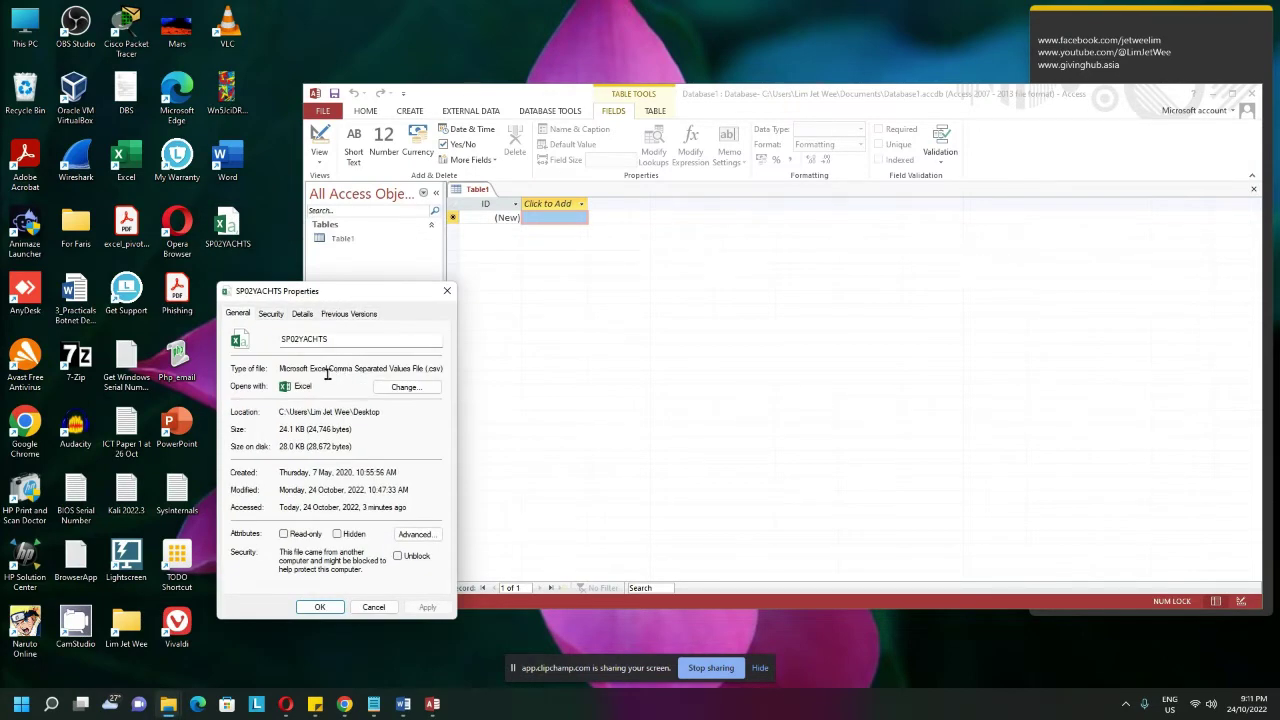
left_click_drag(328, 370, 424, 370)
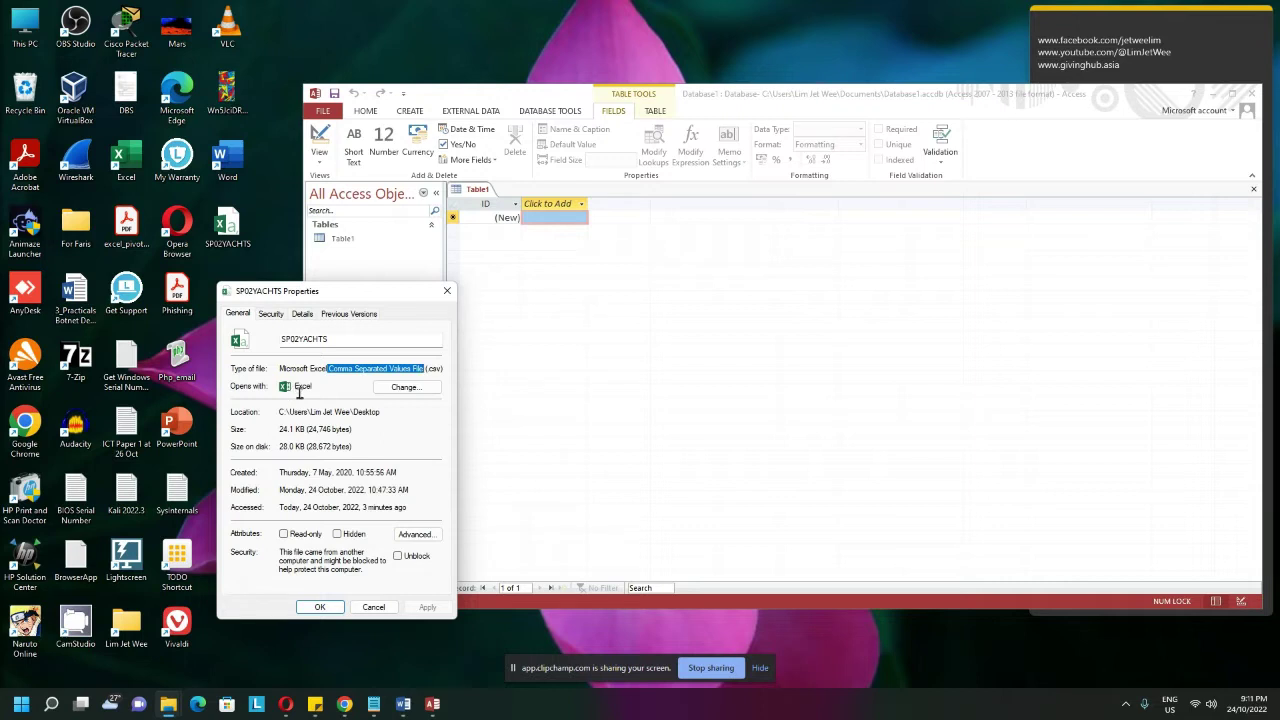
double_click(302, 388)
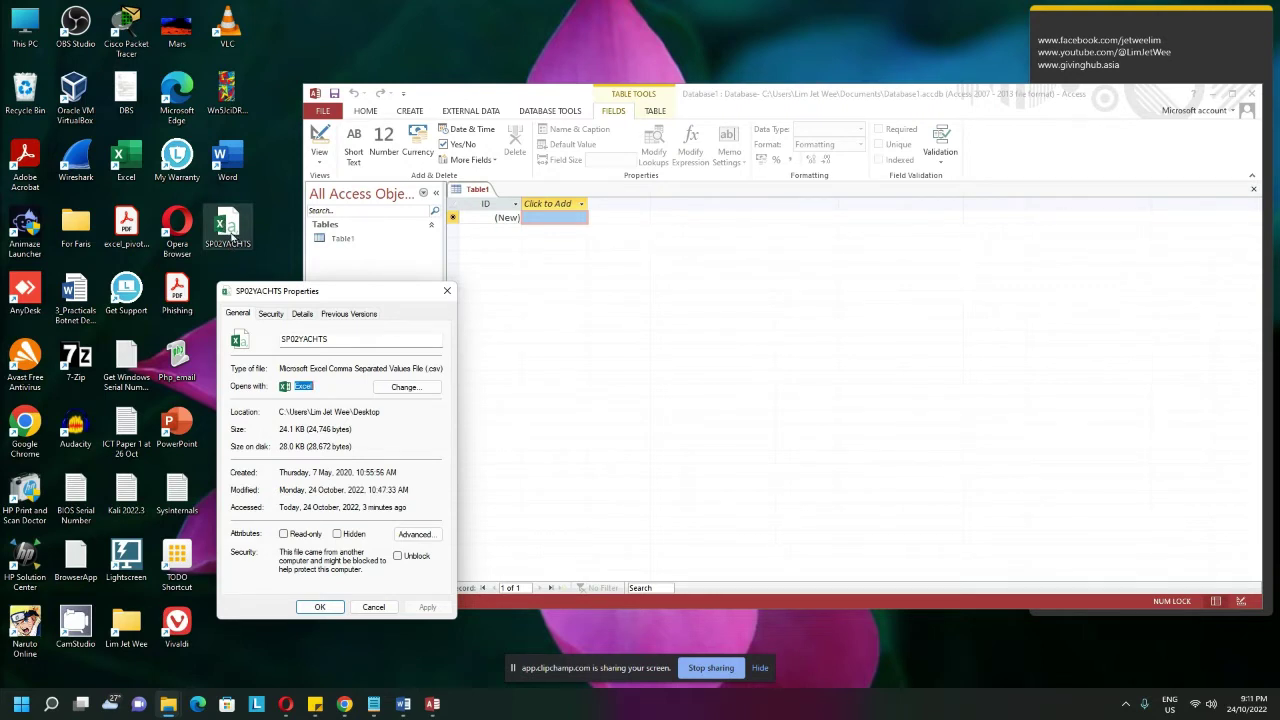
left_click(447, 291)
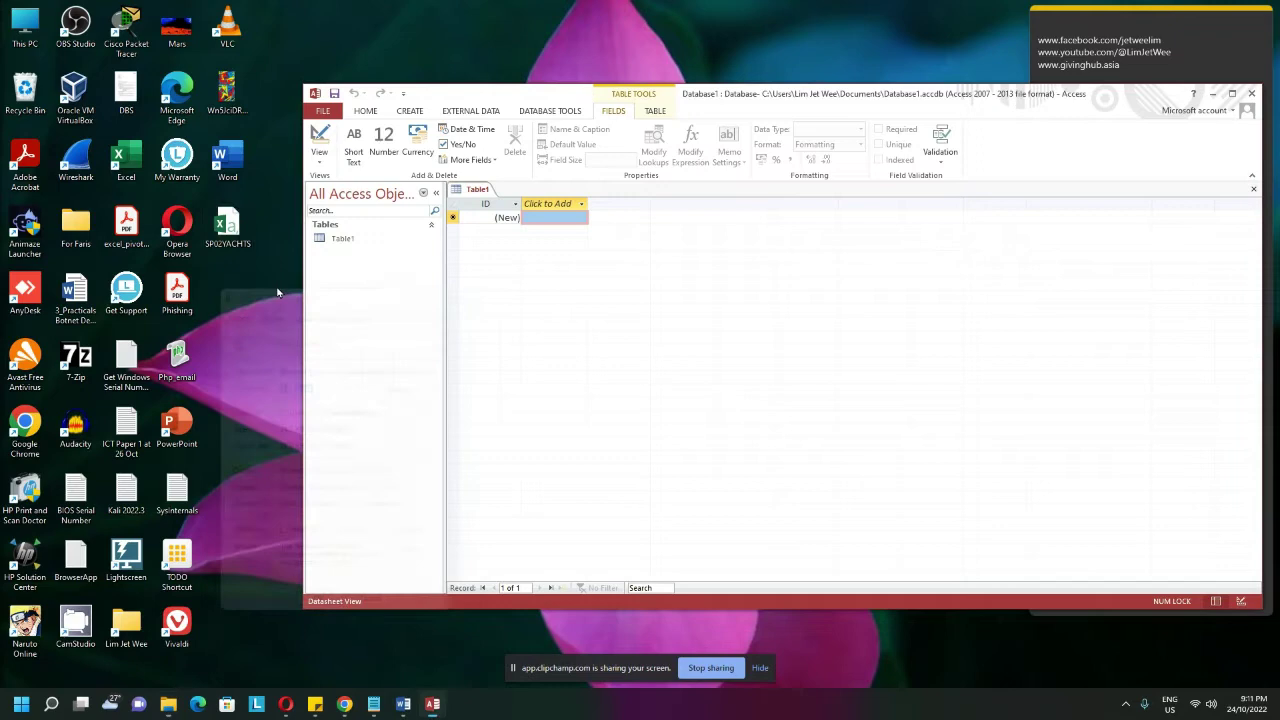
double_click(224, 230)
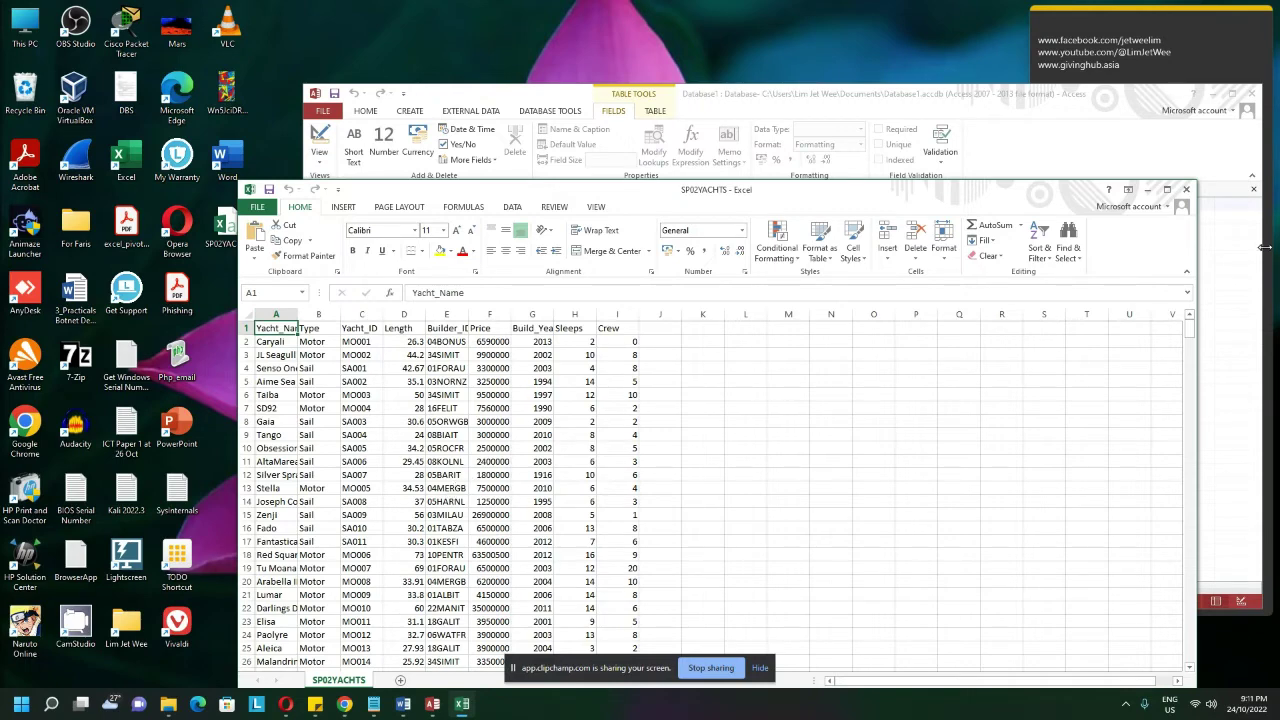
left_click(1187, 190)
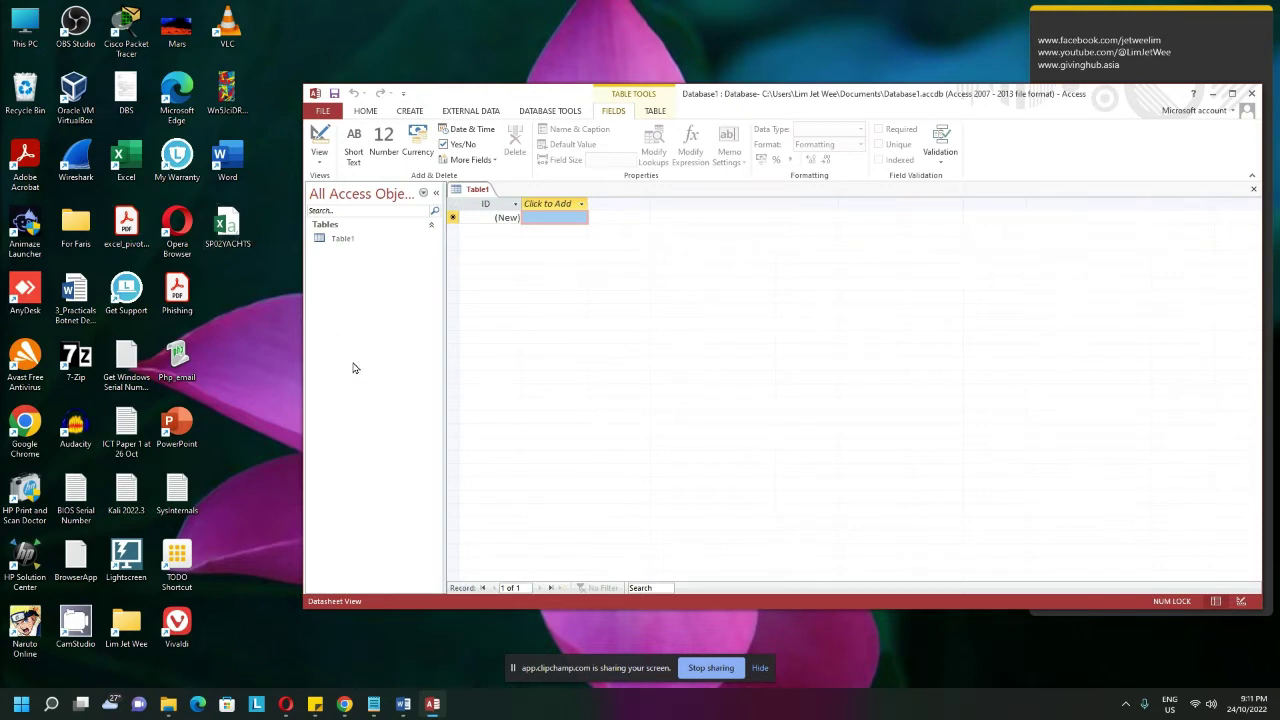
Step: Close the empty, unsaved Table1 in the Access database
left_click(342, 241)
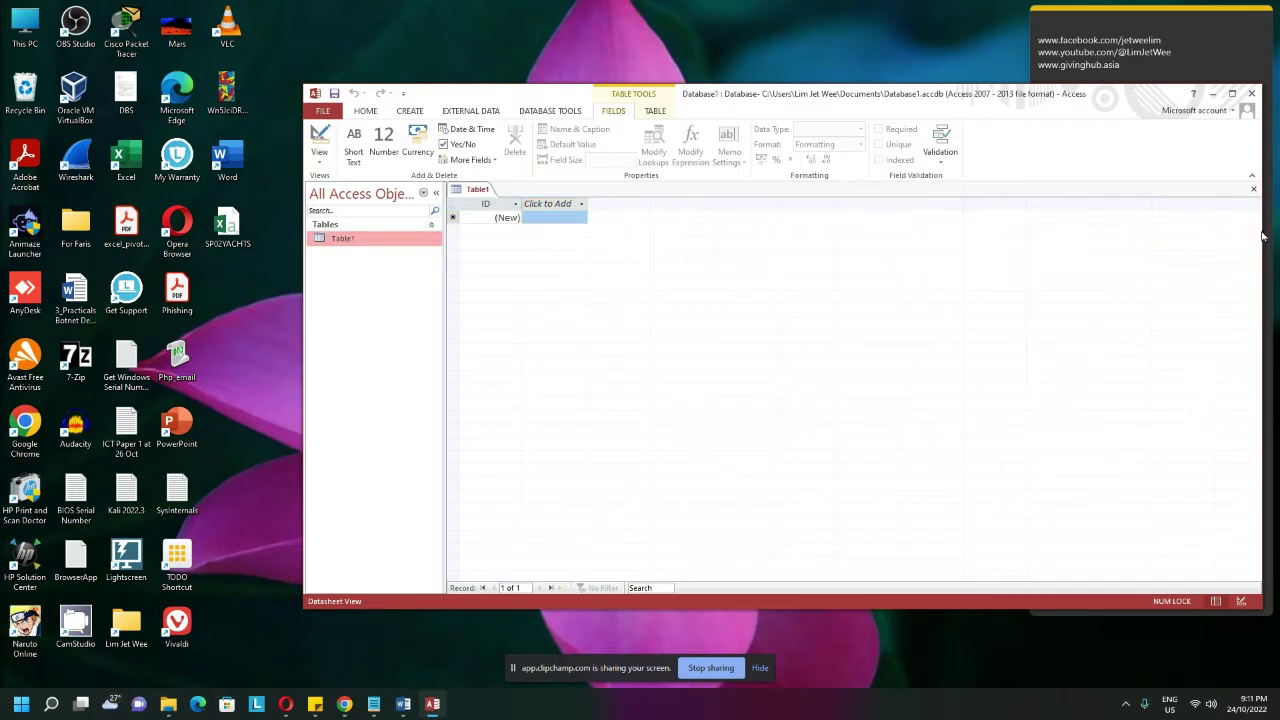
left_click(1254, 191)
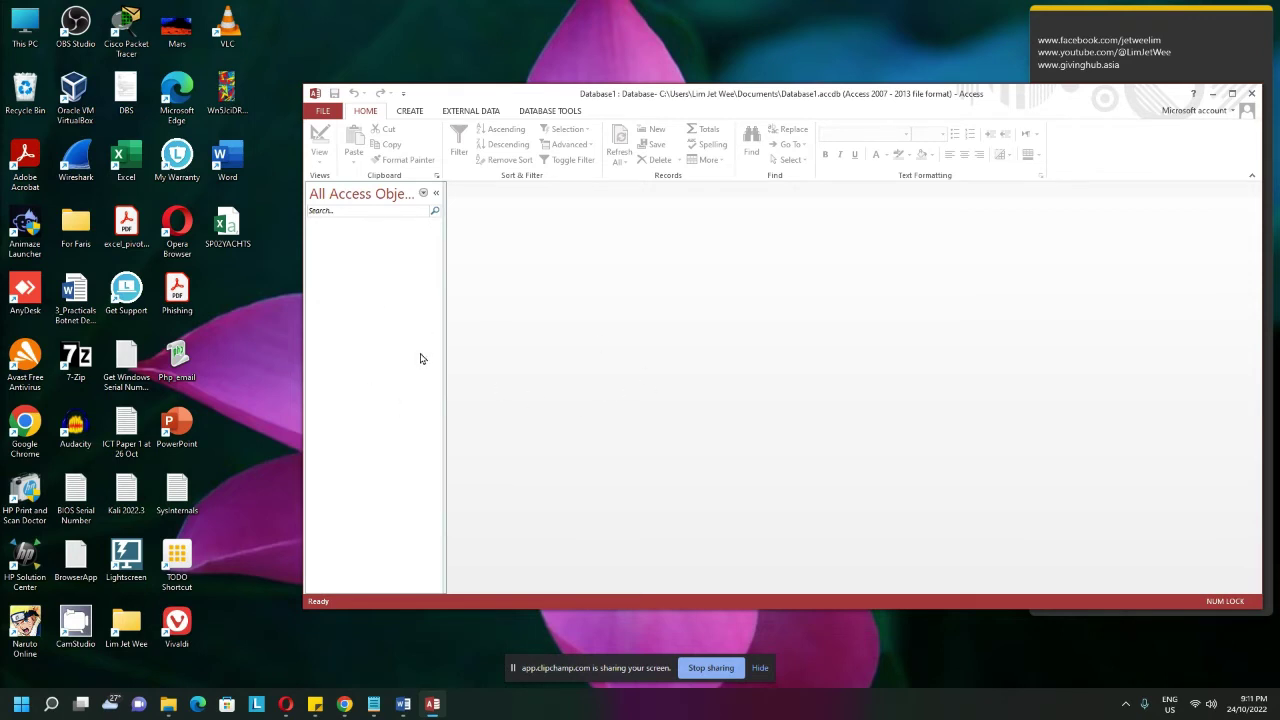
left_click(421, 113)
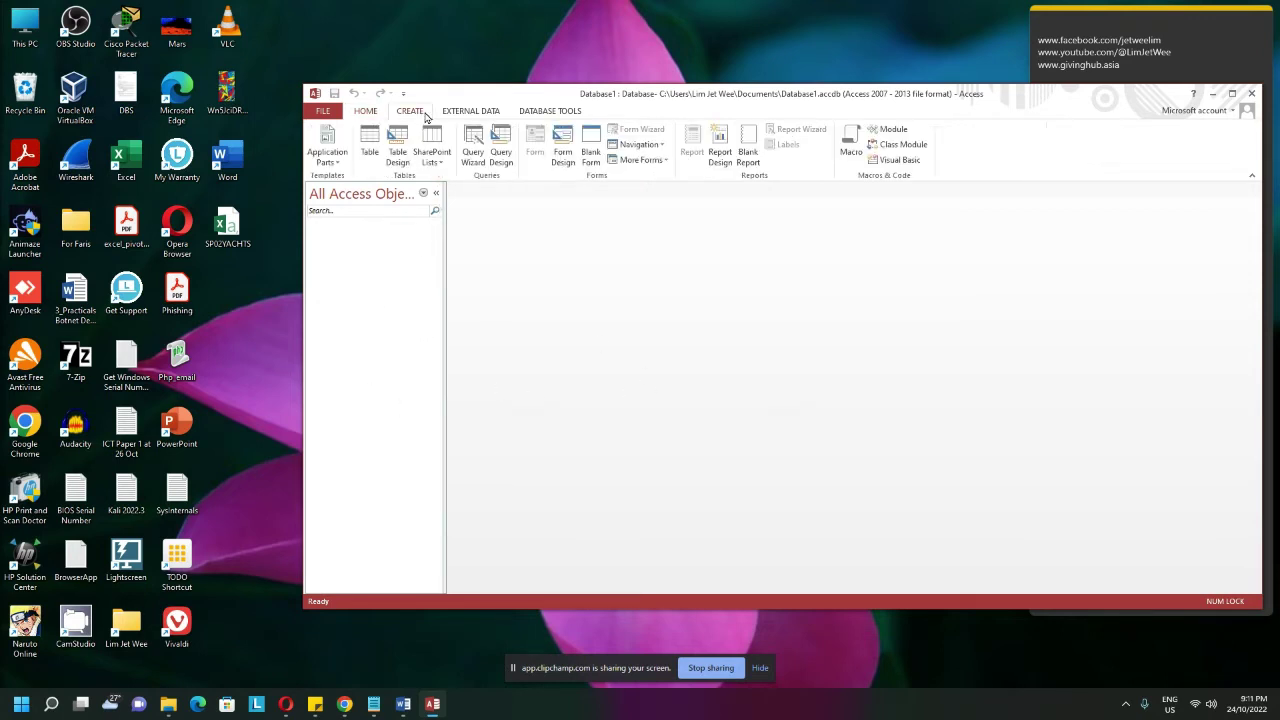
left_click(474, 113)
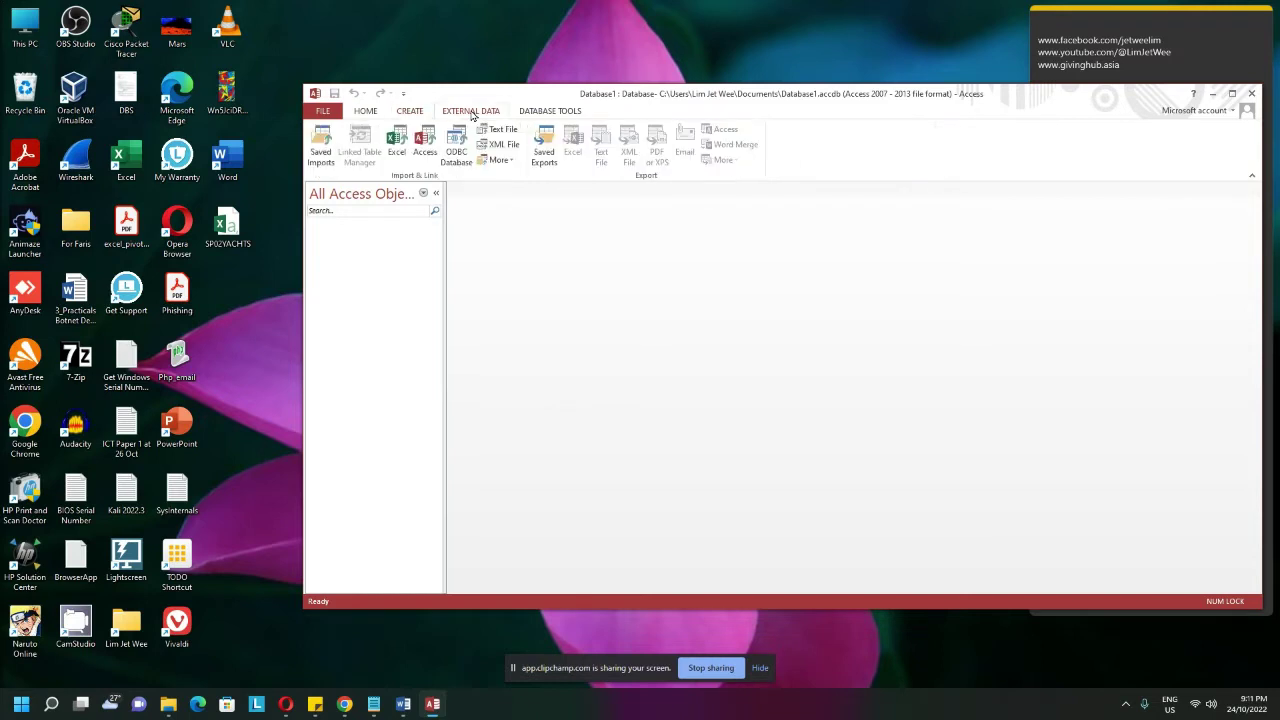
left_click(576, 111)
left_click(476, 113)
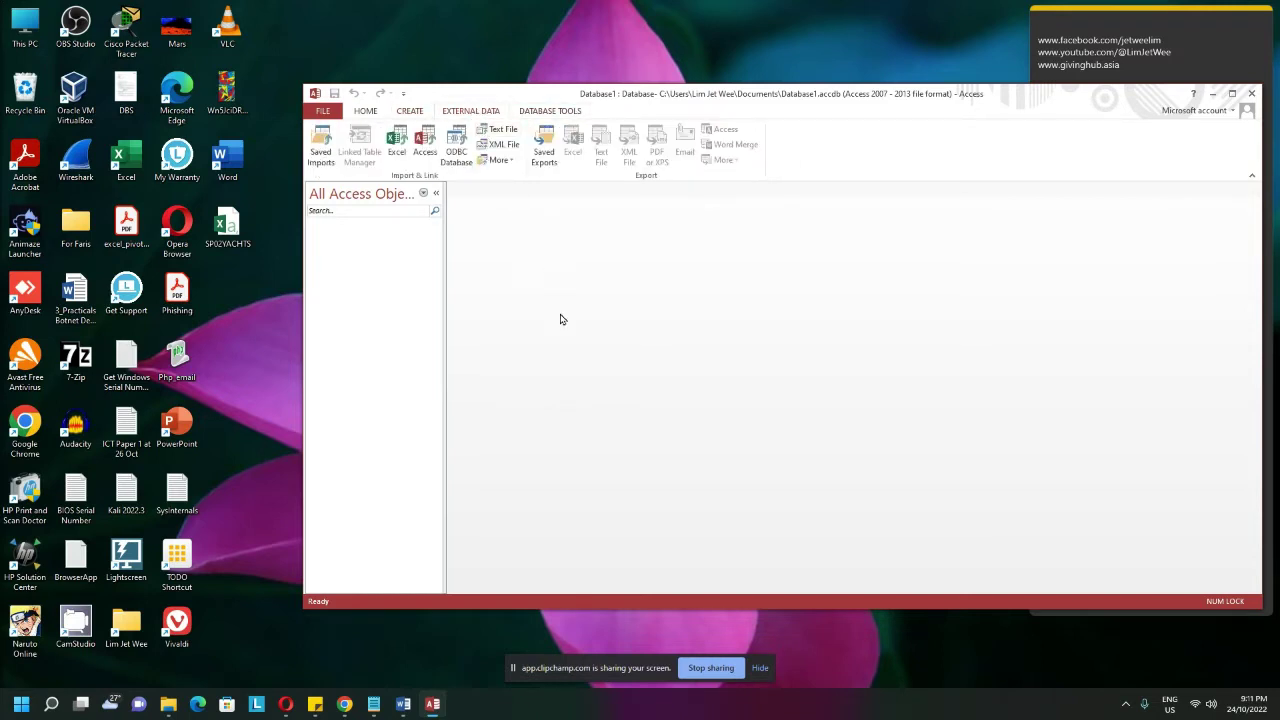
left_click(397, 159)
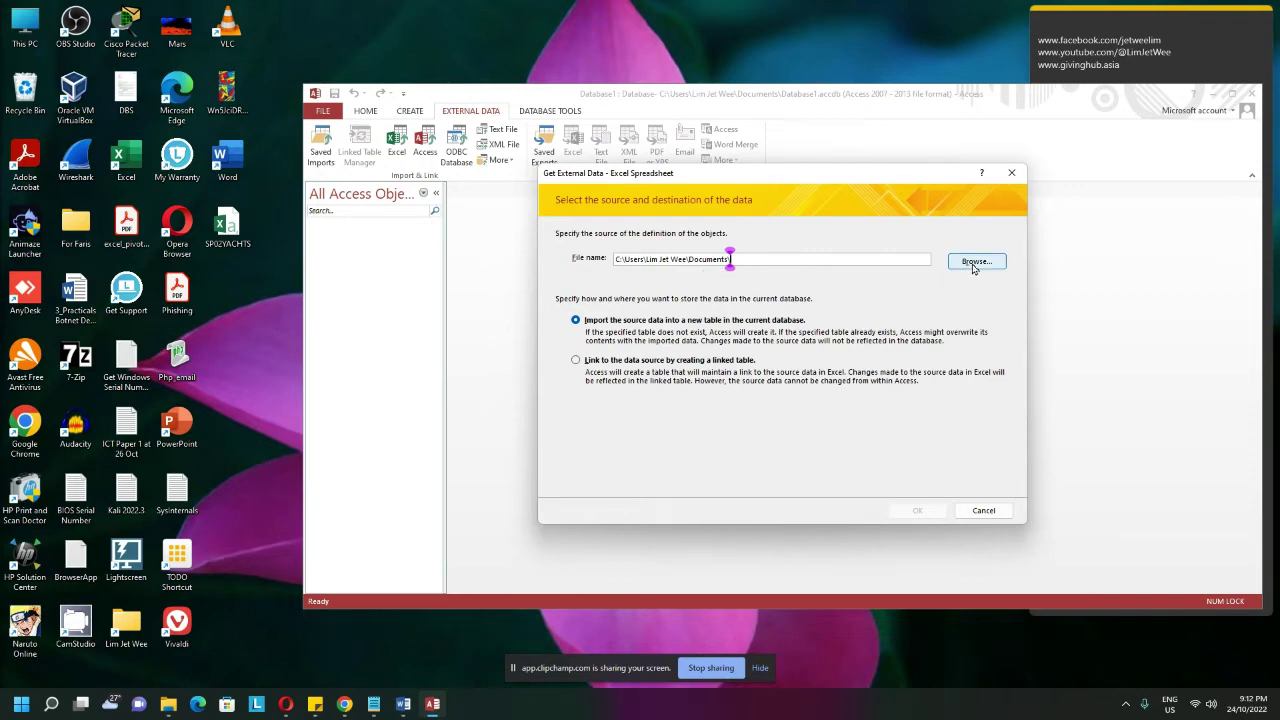
left_click(974, 265)
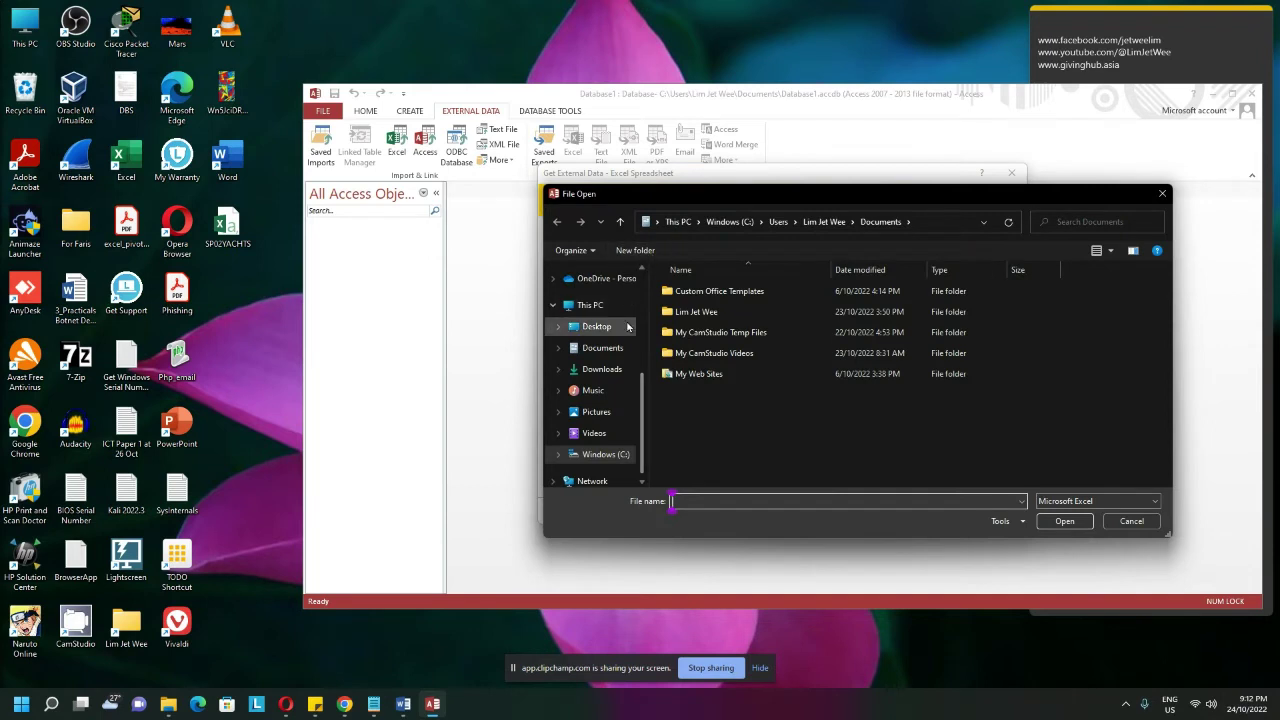
left_click(628, 326)
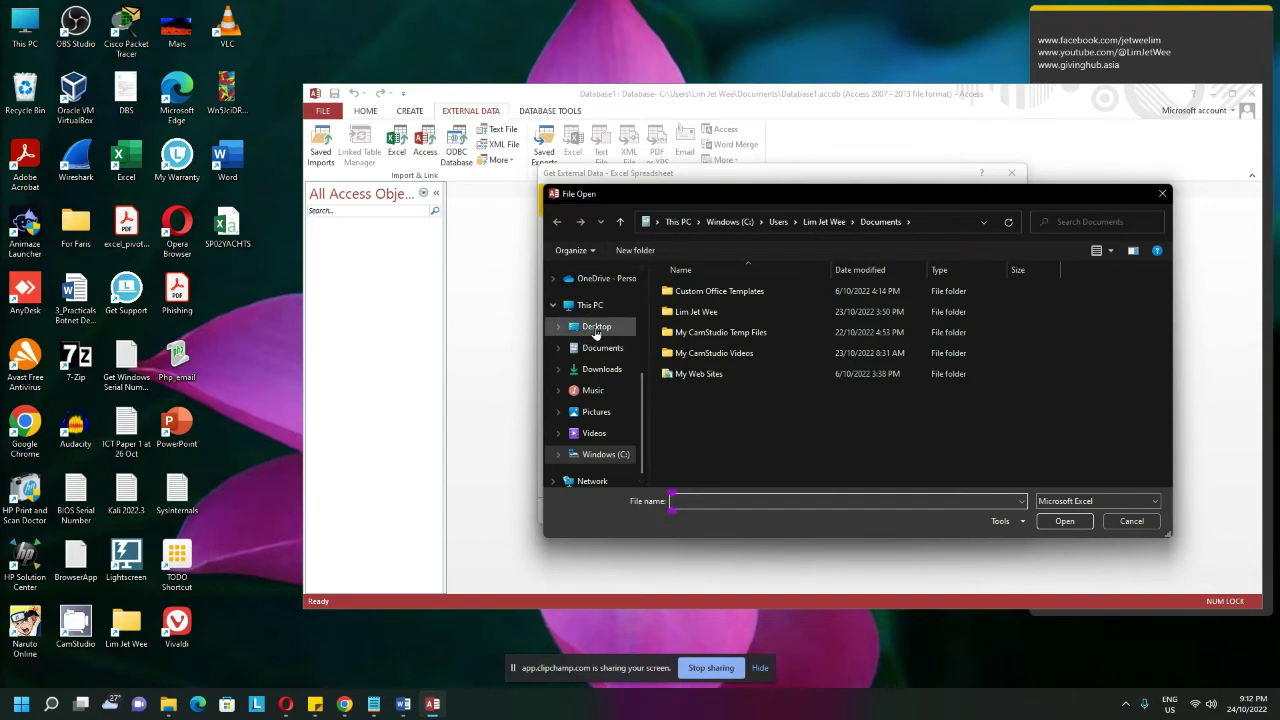
left_click(1106, 503)
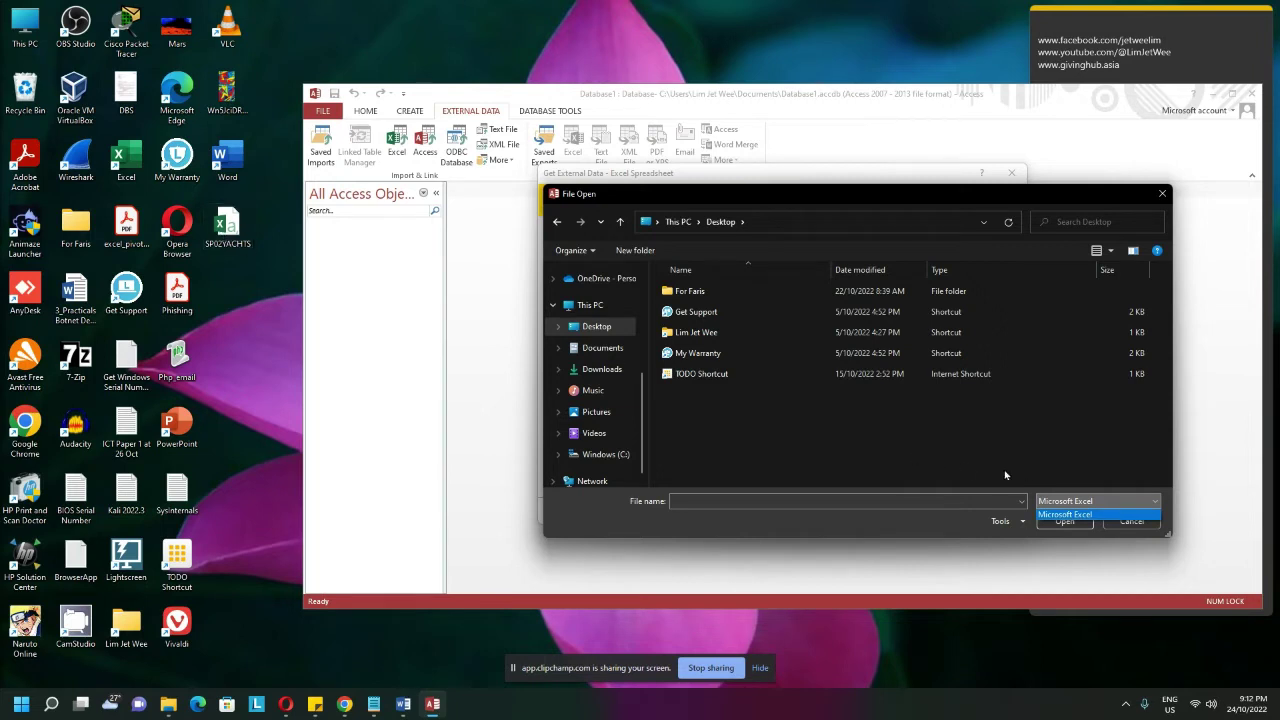
left_click(1164, 194)
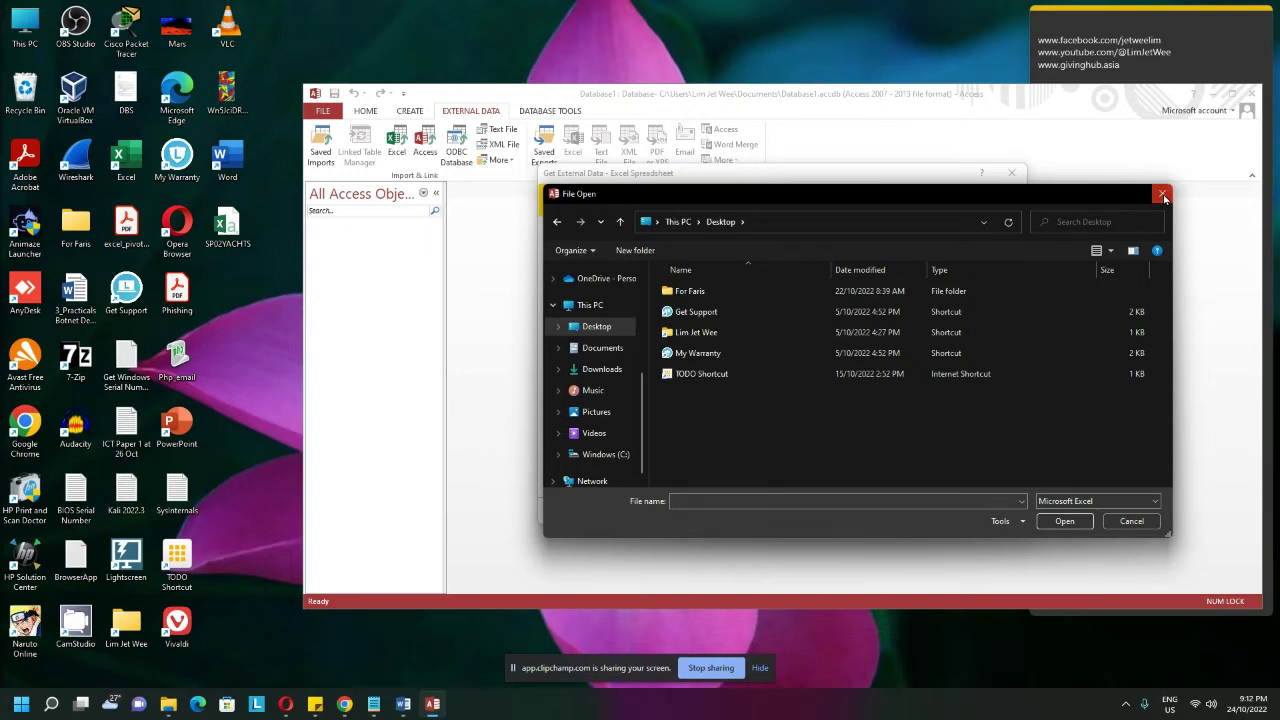
left_click(1162, 194)
left_click(1012, 174)
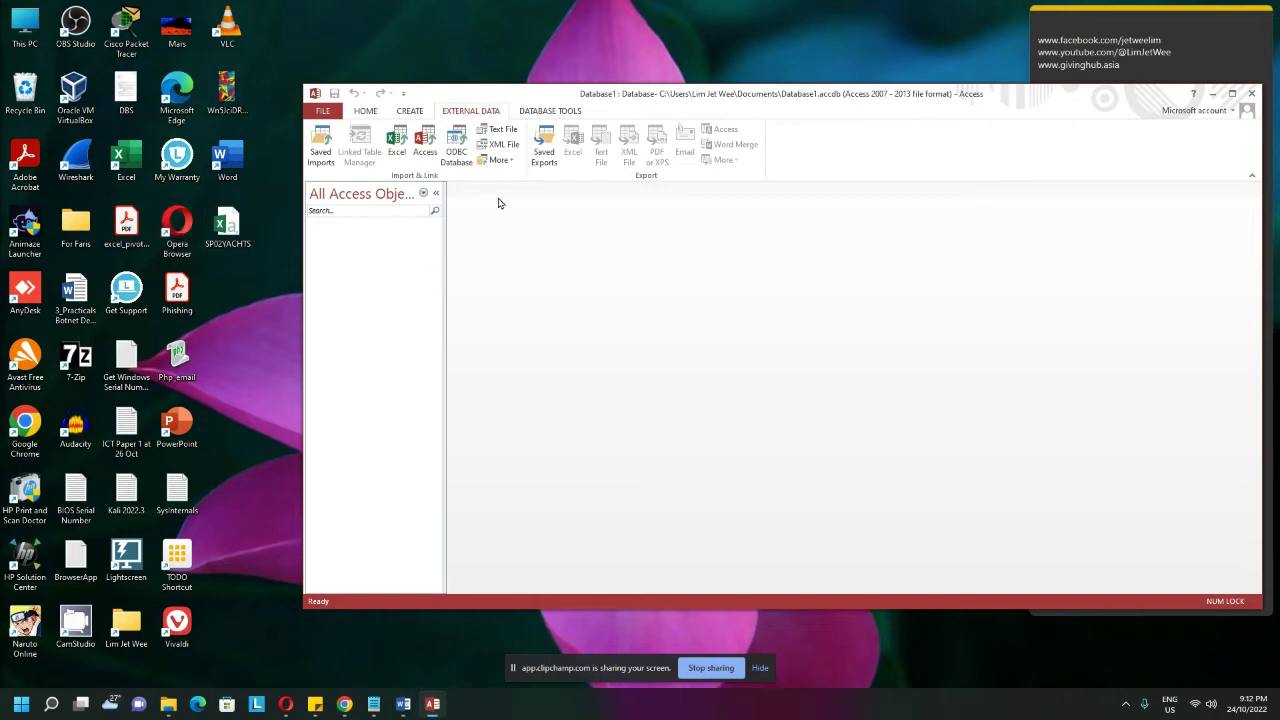
Step: Start a text file import into a new table, using SP02YACHTS.csv from the Desktop as the source
left_click(509, 133)
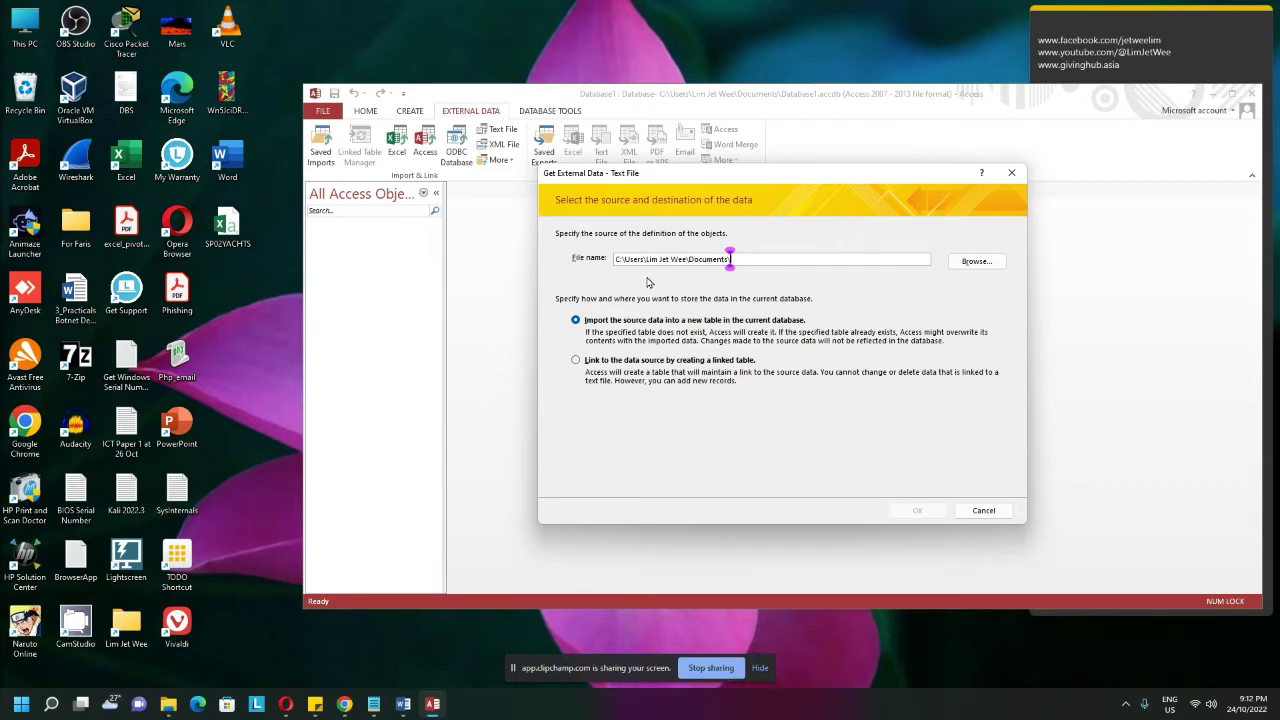
left_click(976, 261)
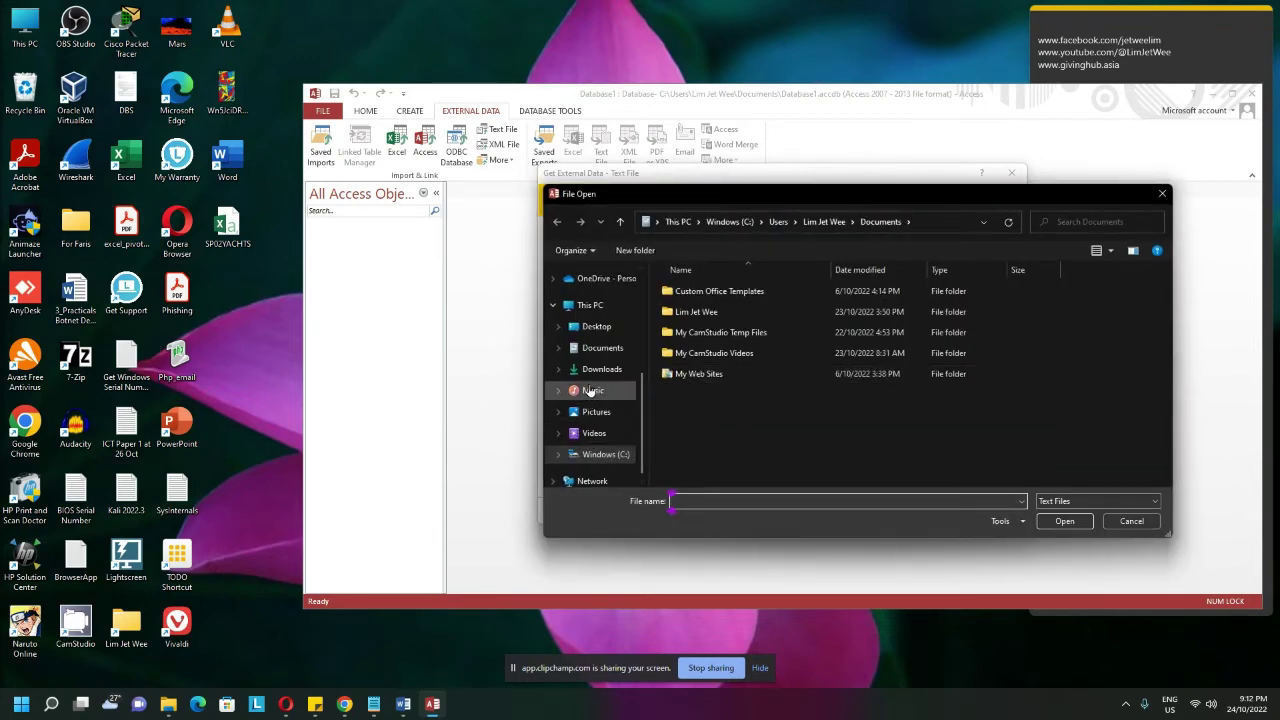
left_click(597, 327)
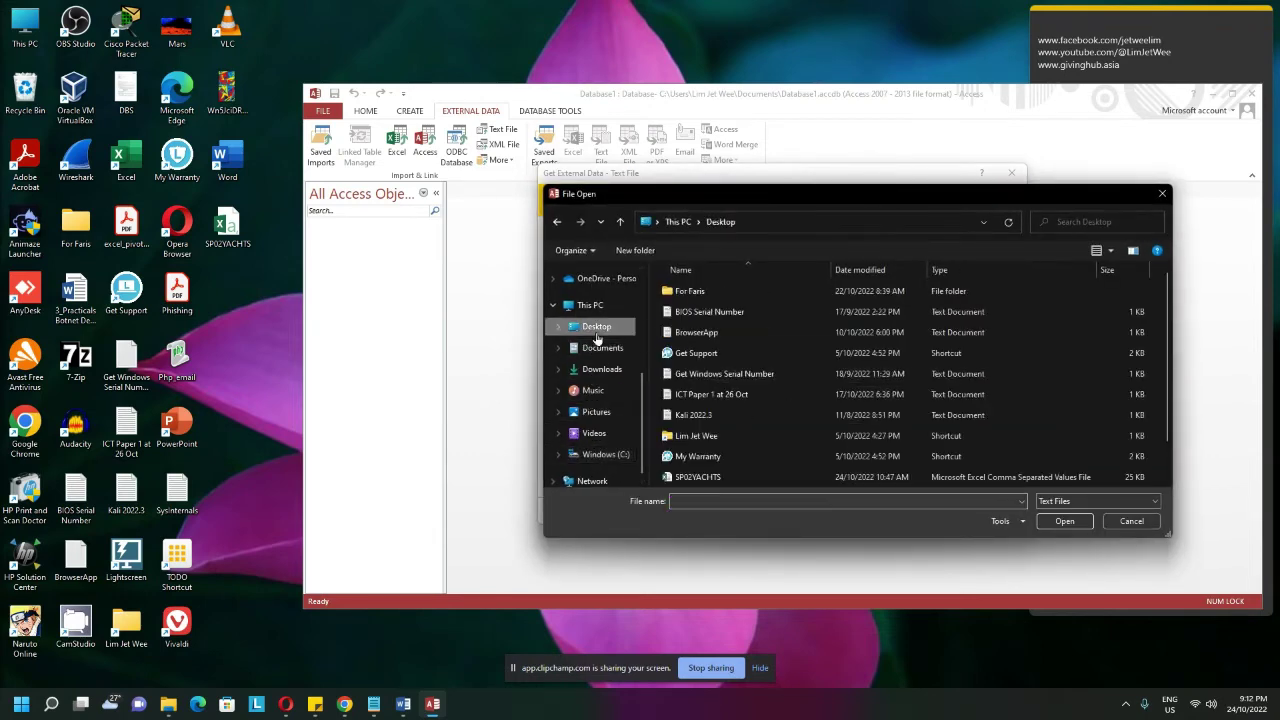
left_click(1100, 507)
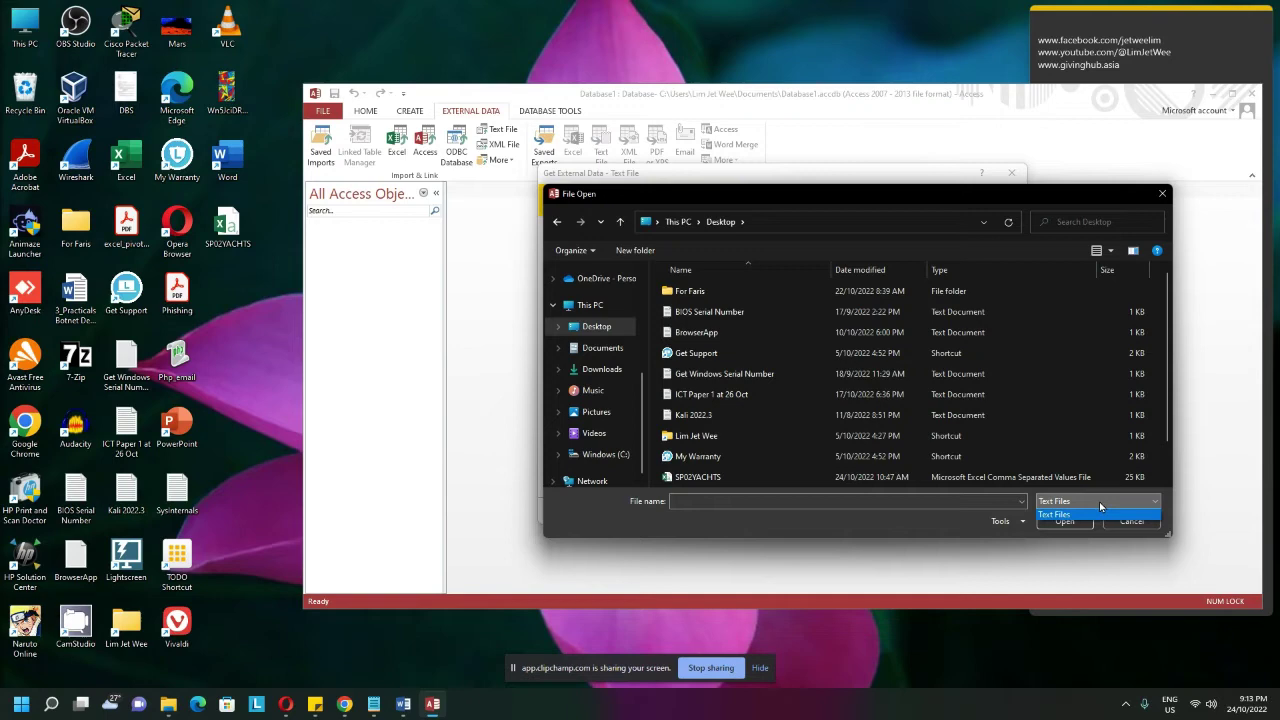
left_click(1099, 501)
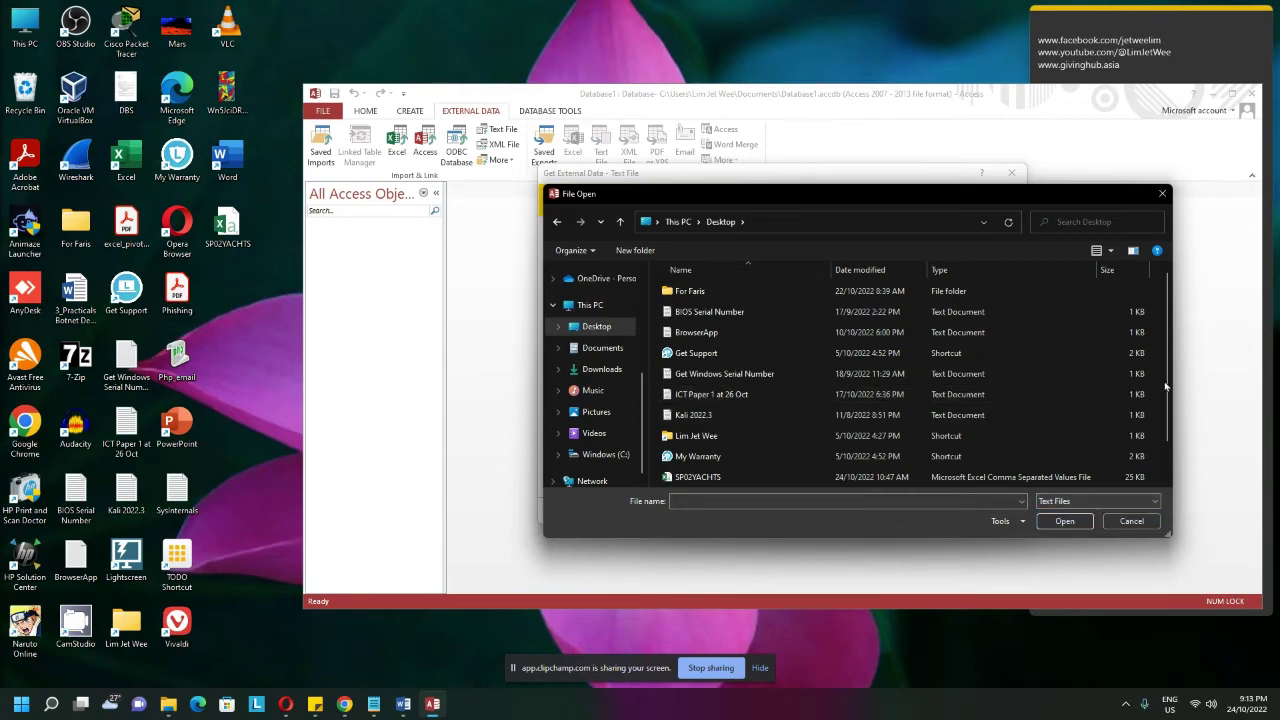
scroll(1168, 378, "down", 1)
scroll(1172, 365, "up", 1)
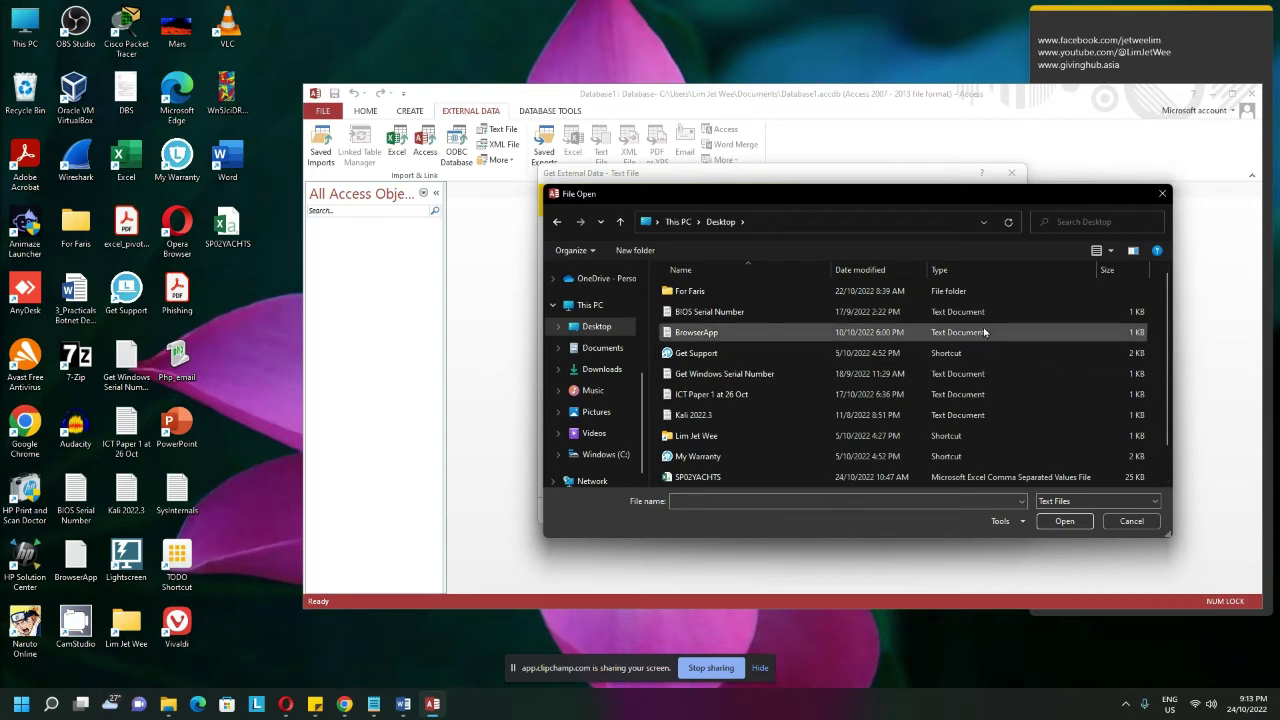
scroll(705, 365, "down", 1)
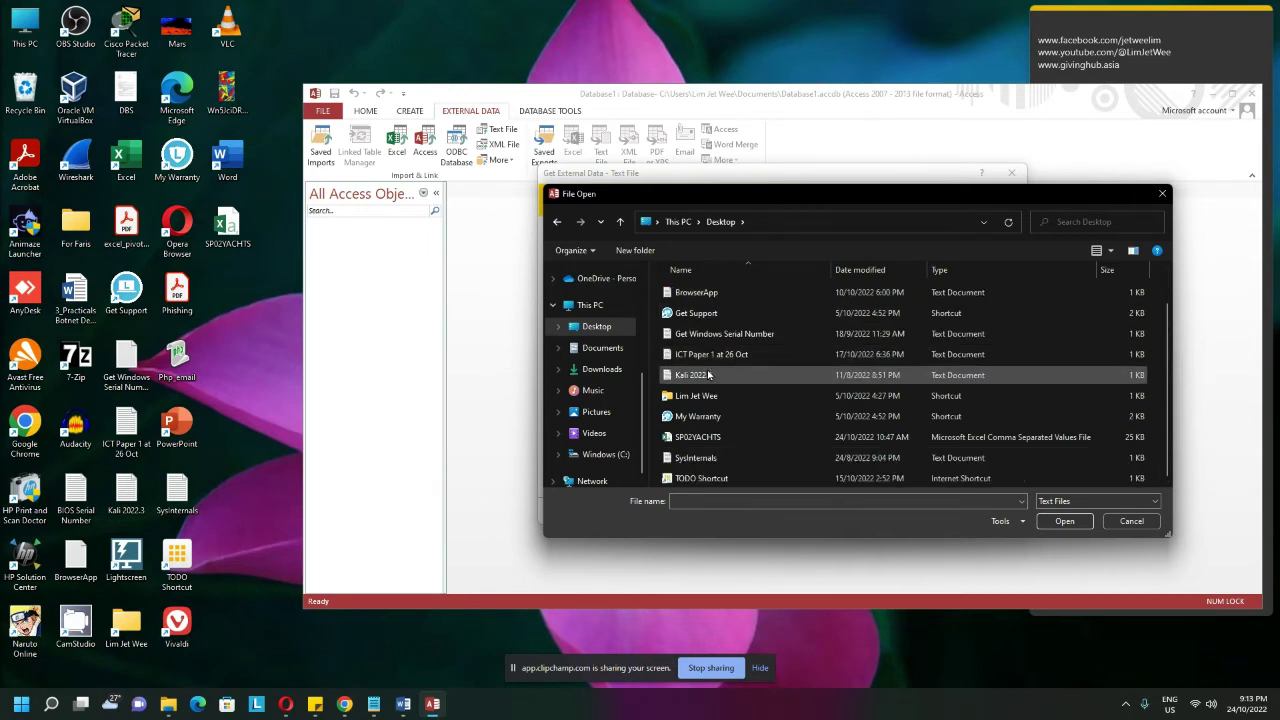
left_click(718, 440)
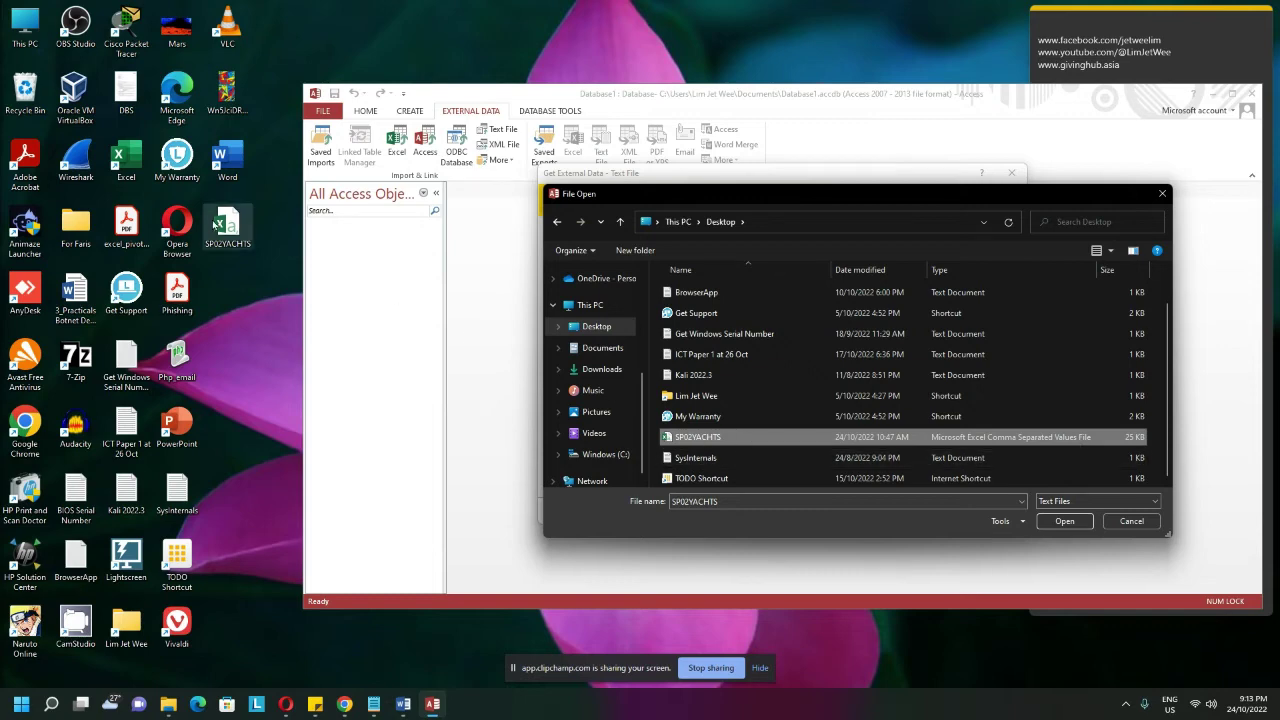
left_click(1063, 521)
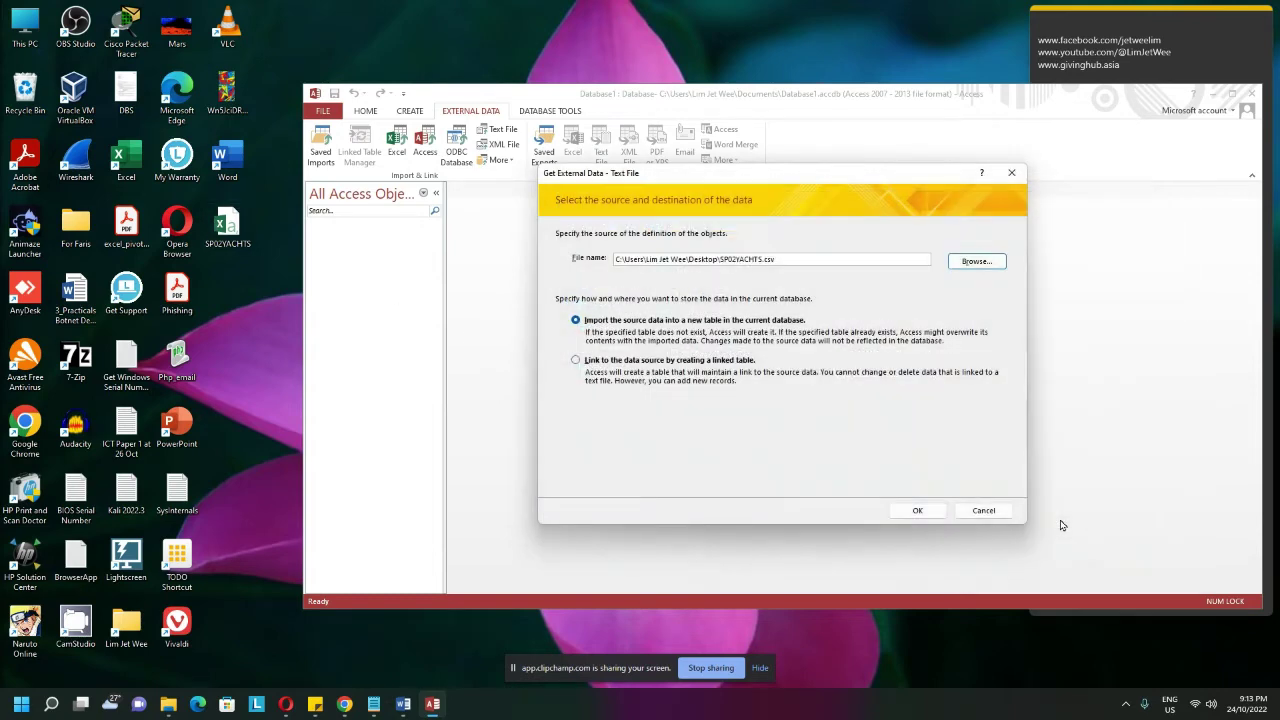
left_click(770, 262)
double_click(770, 262)
left_click(941, 513)
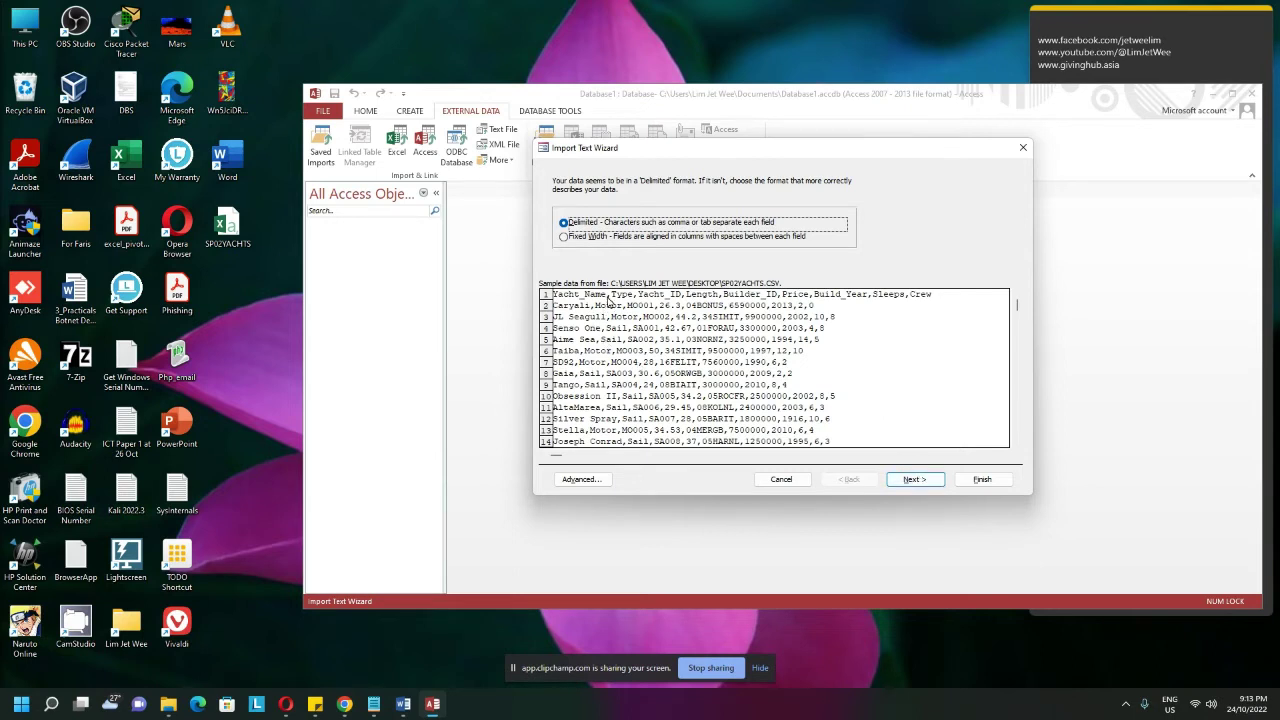
Step: Accept the delimited format with comma as delimiter and mark the first row as containing field names
left_click(905, 478)
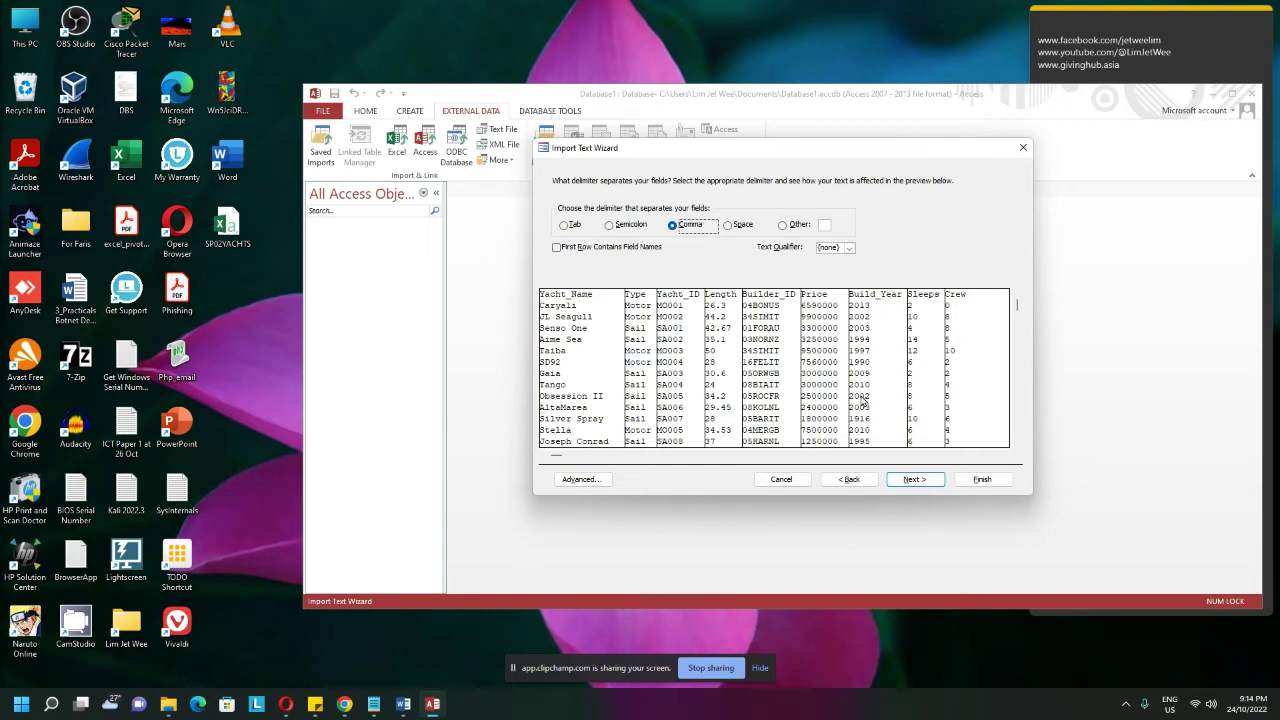
left_click(557, 250)
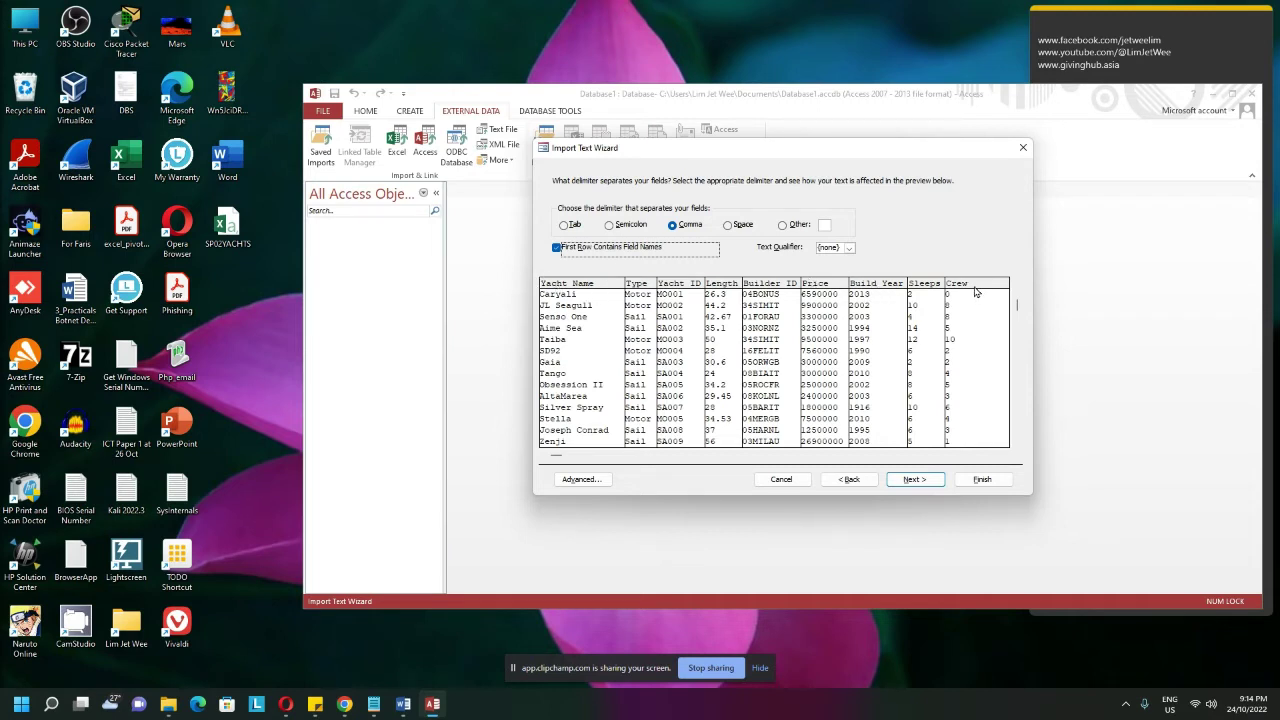
left_click(557, 249)
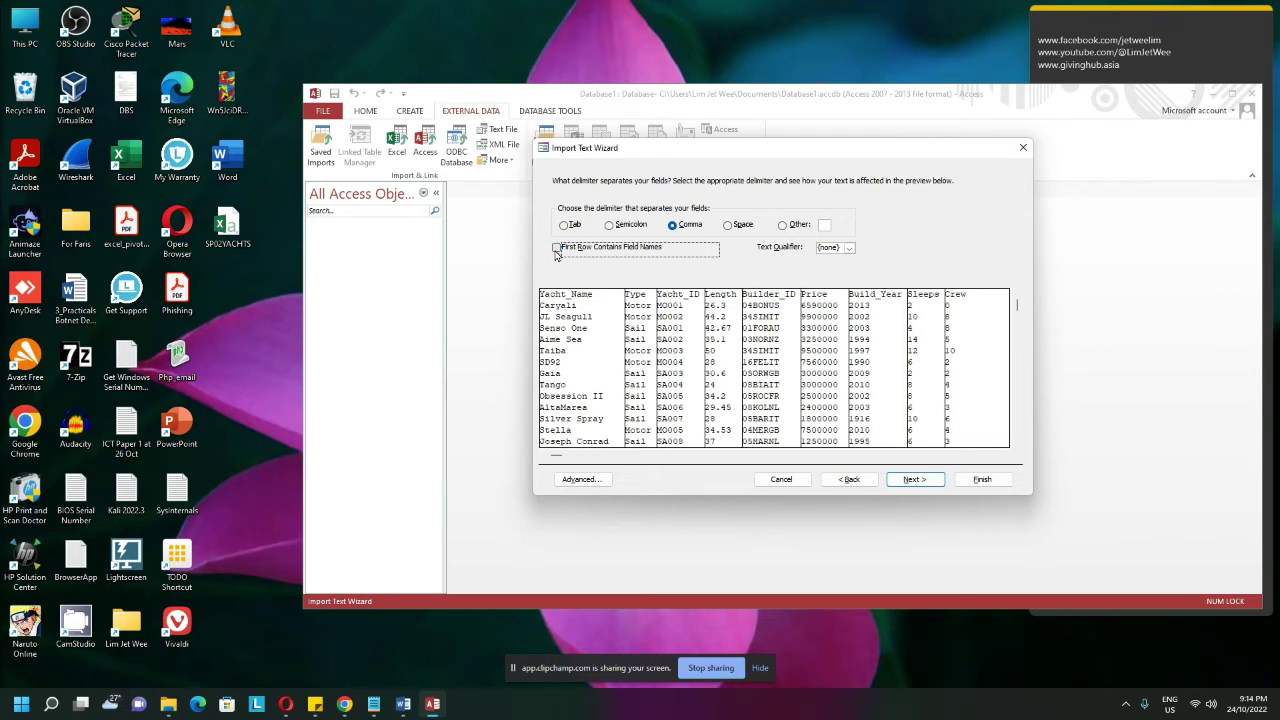
left_click(557, 249)
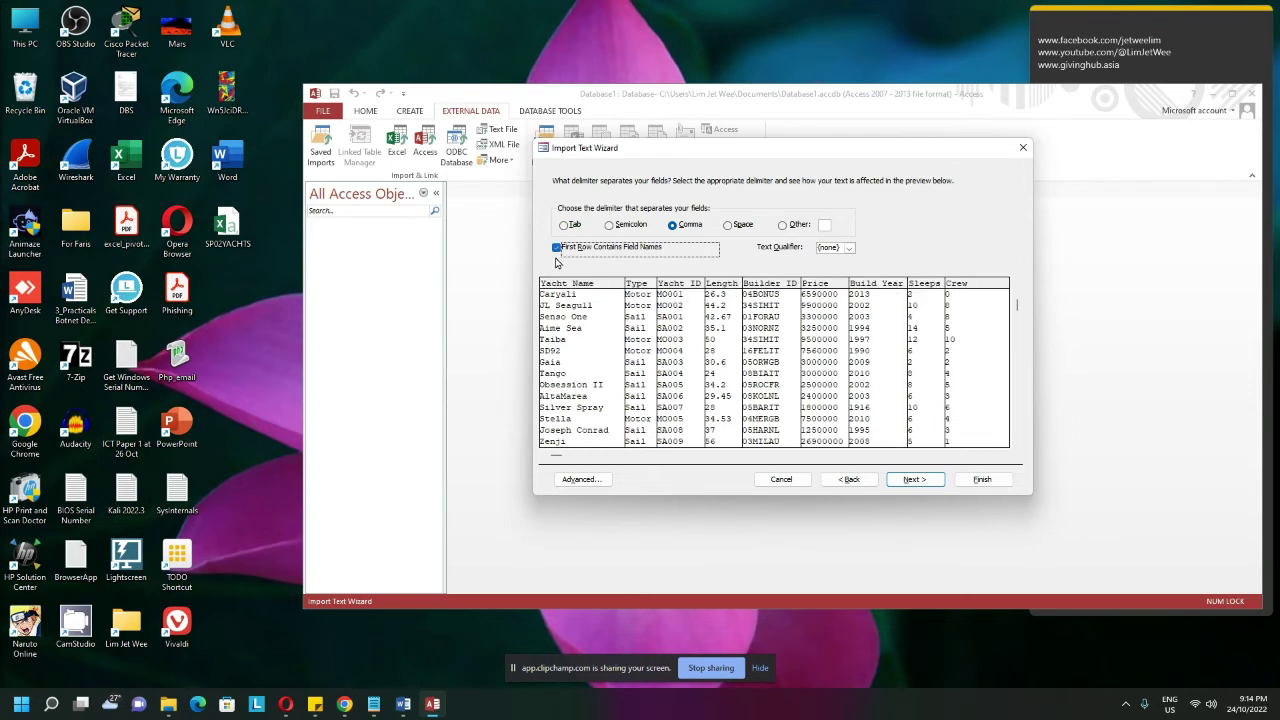
left_click(907, 480)
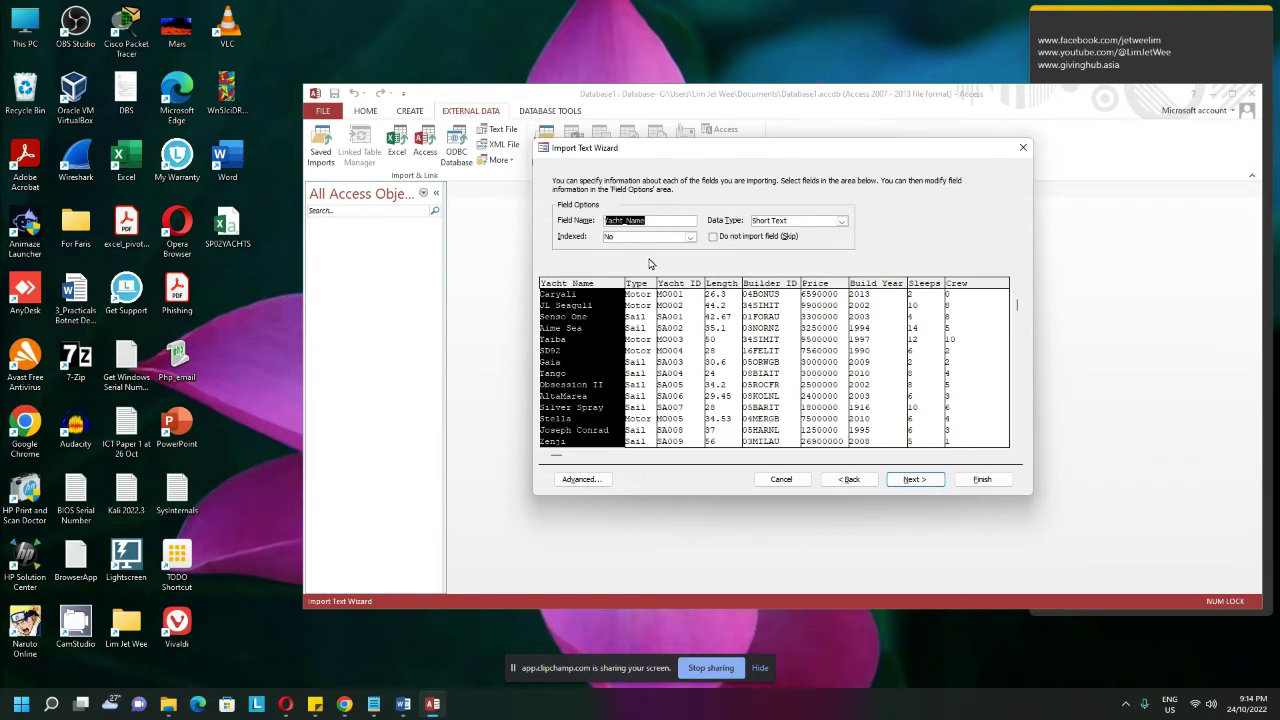
Step: Set the data type of the Price field to Currency in the import field options and accept the field settings
left_click(677, 350)
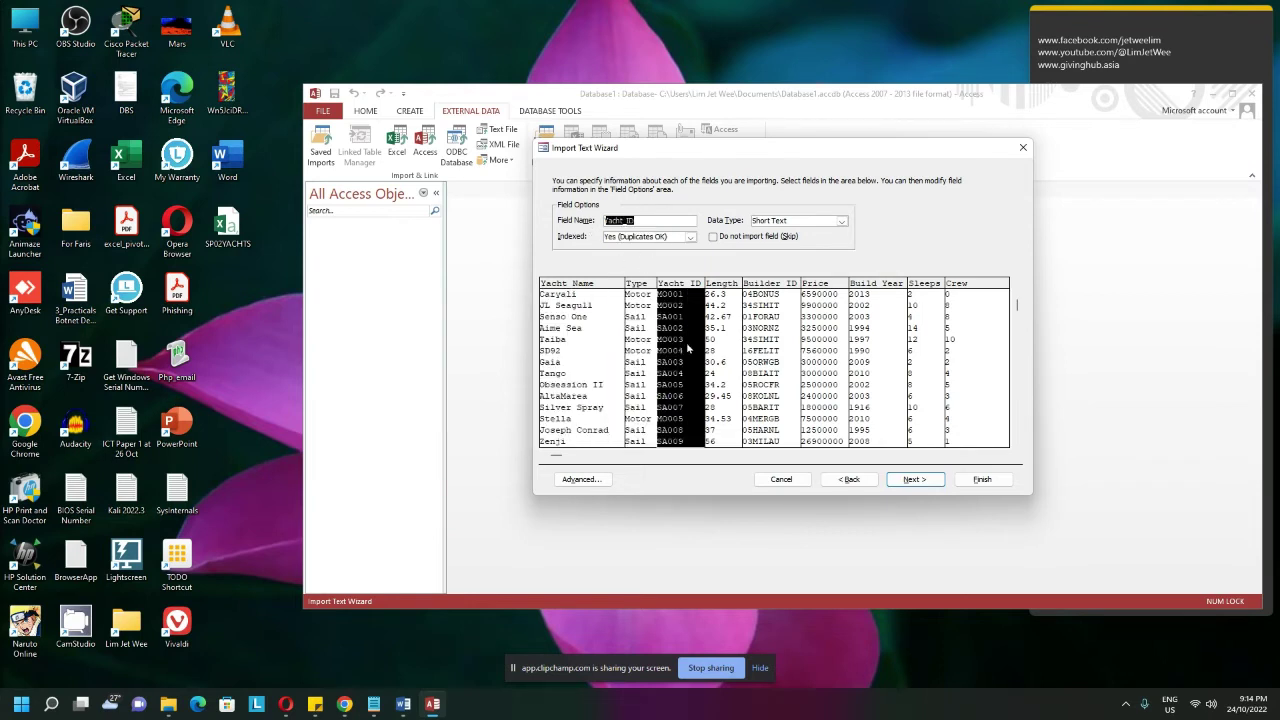
left_click(767, 336)
left_click(821, 330)
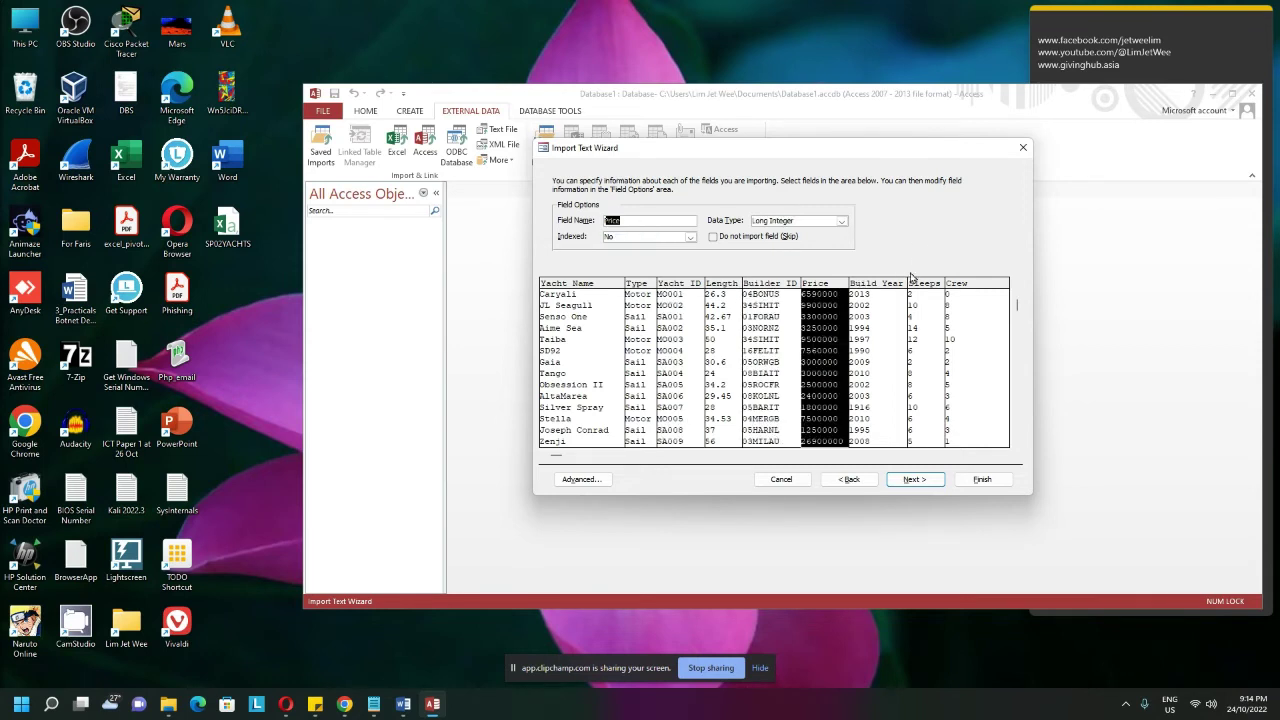
left_click(842, 221)
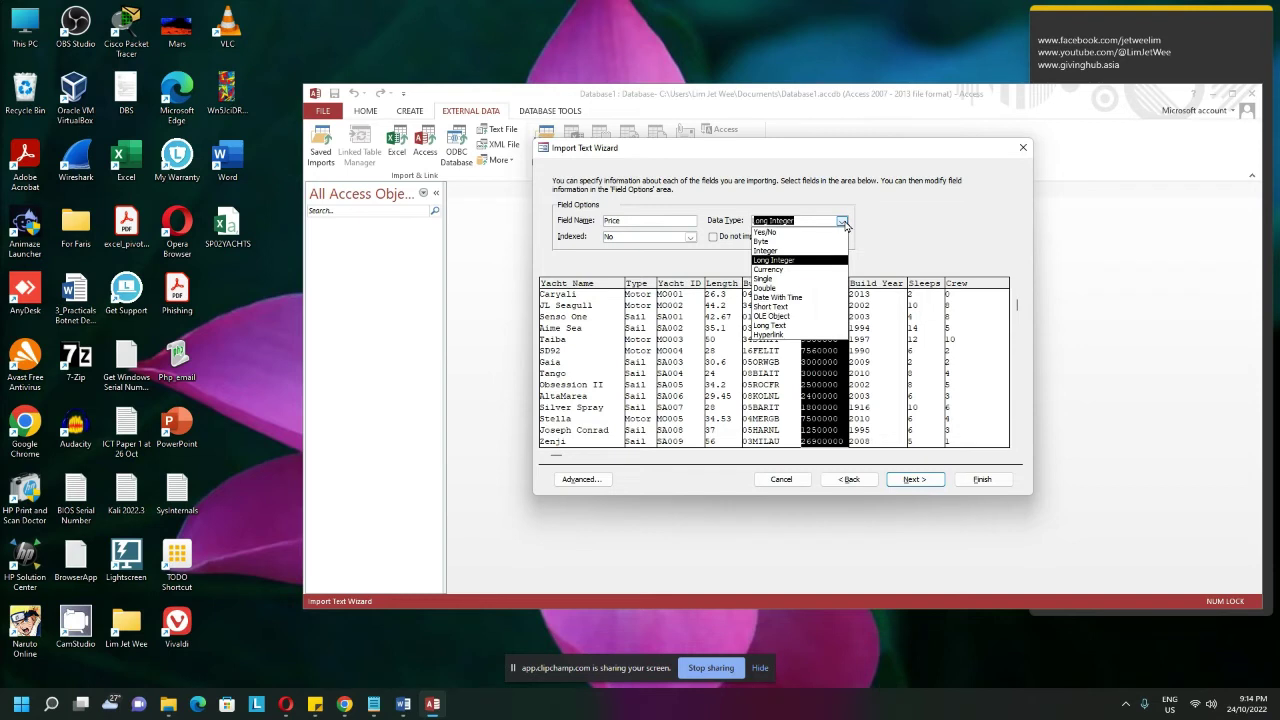
left_click(790, 269)
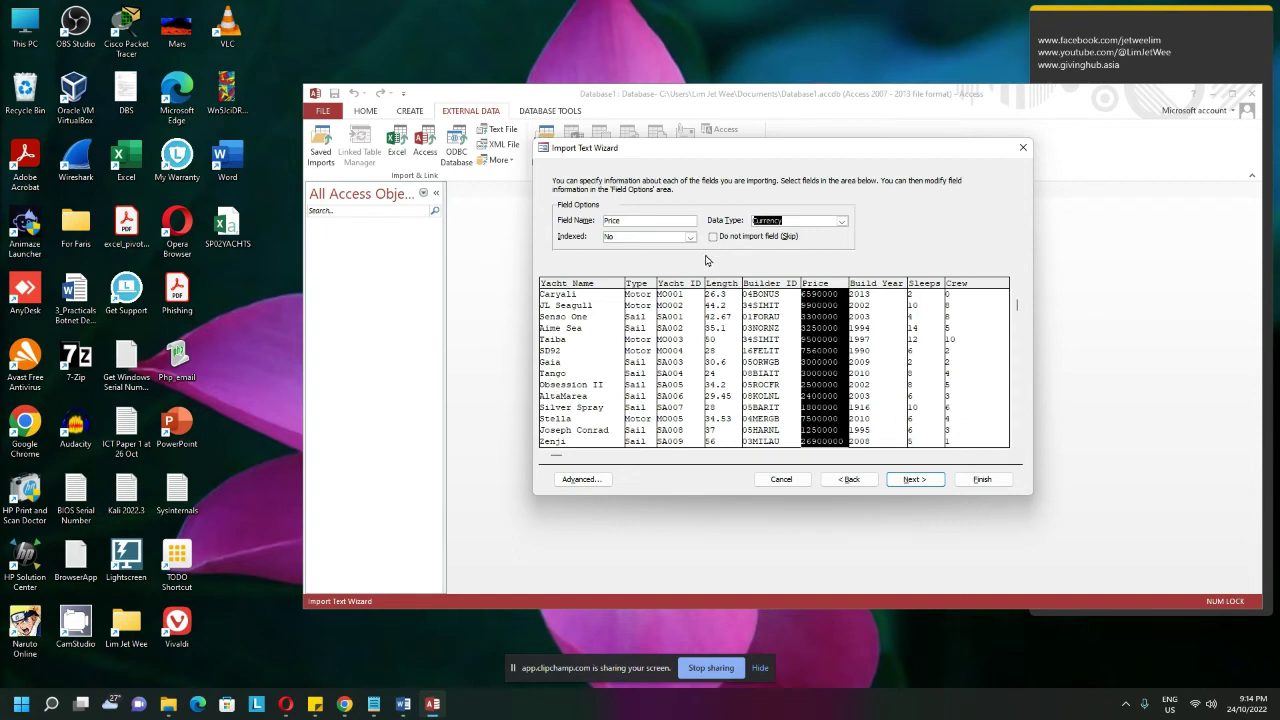
left_click(914, 480)
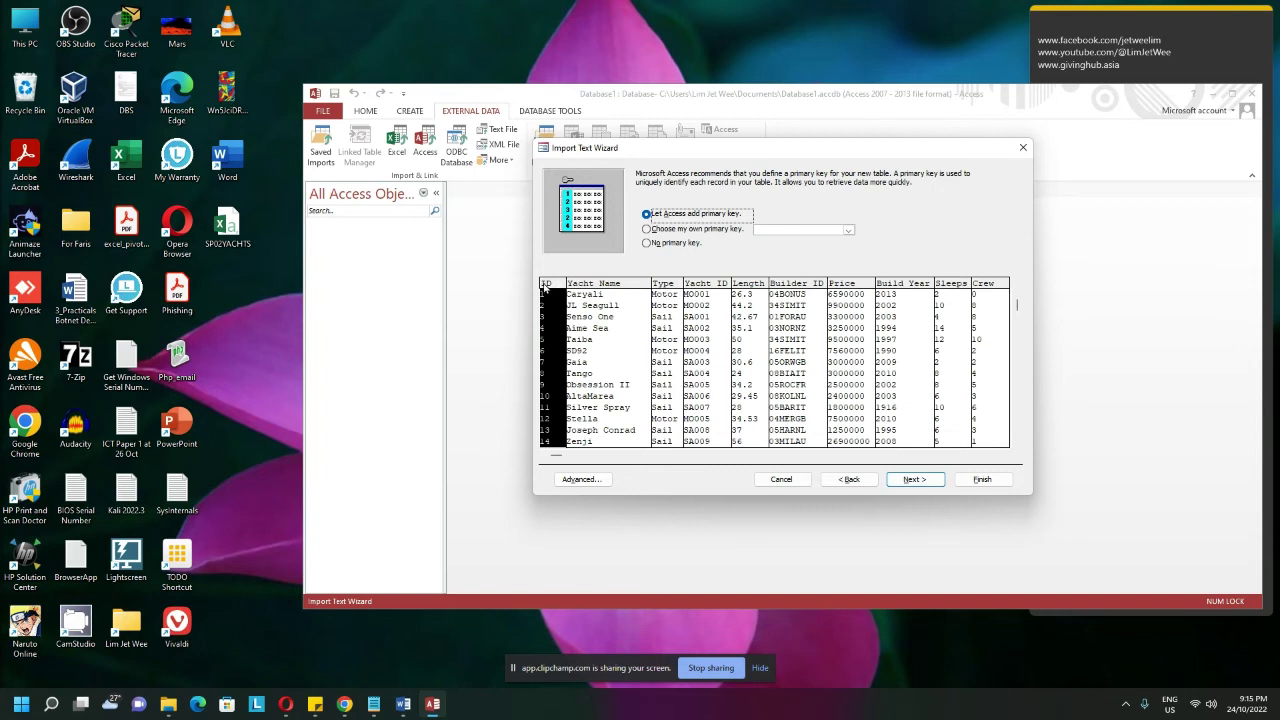
Step: Choose Yacht_ID as the primary key of the new table instead of letting Access add one
left_click(647, 229)
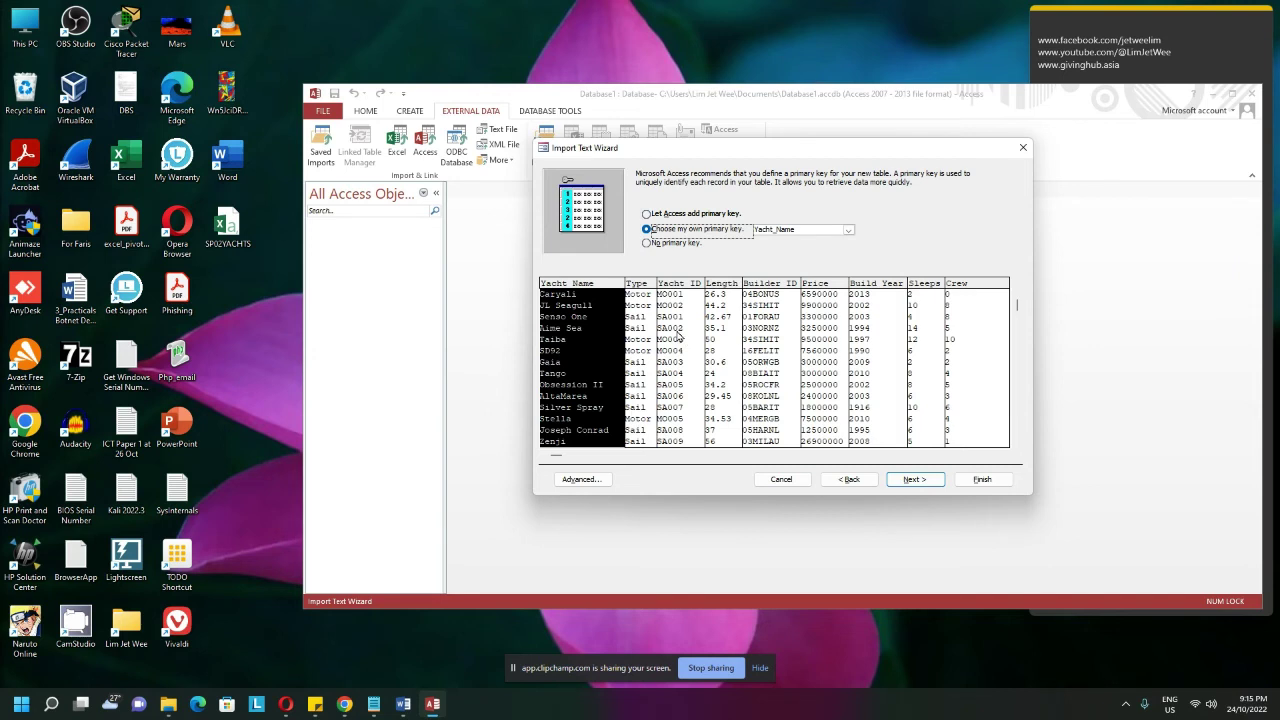
left_click(848, 232)
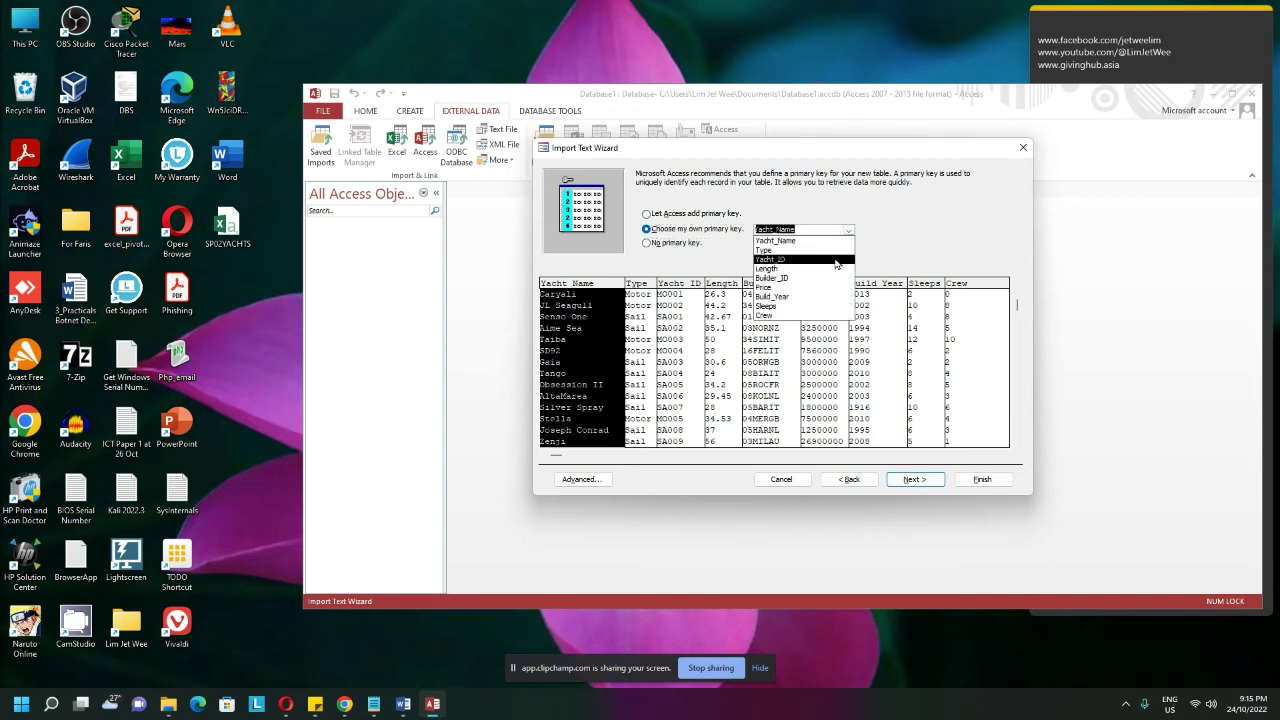
left_click(838, 260)
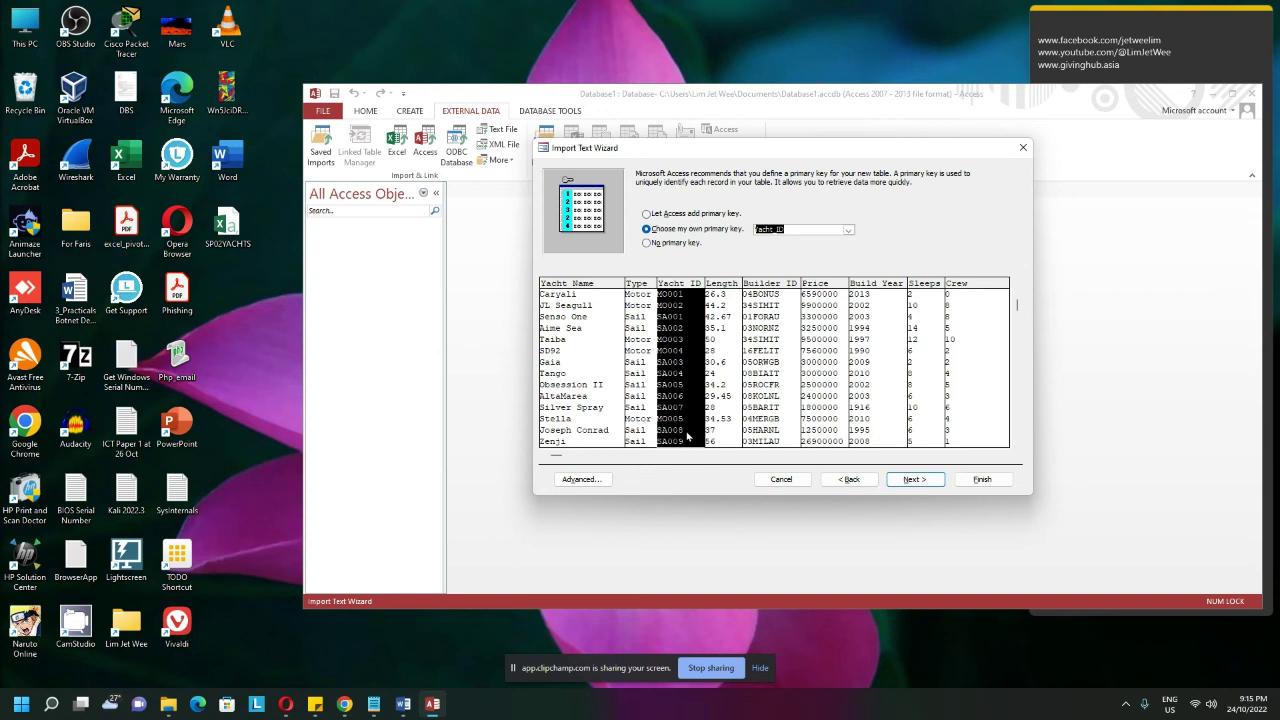
left_click(918, 480)
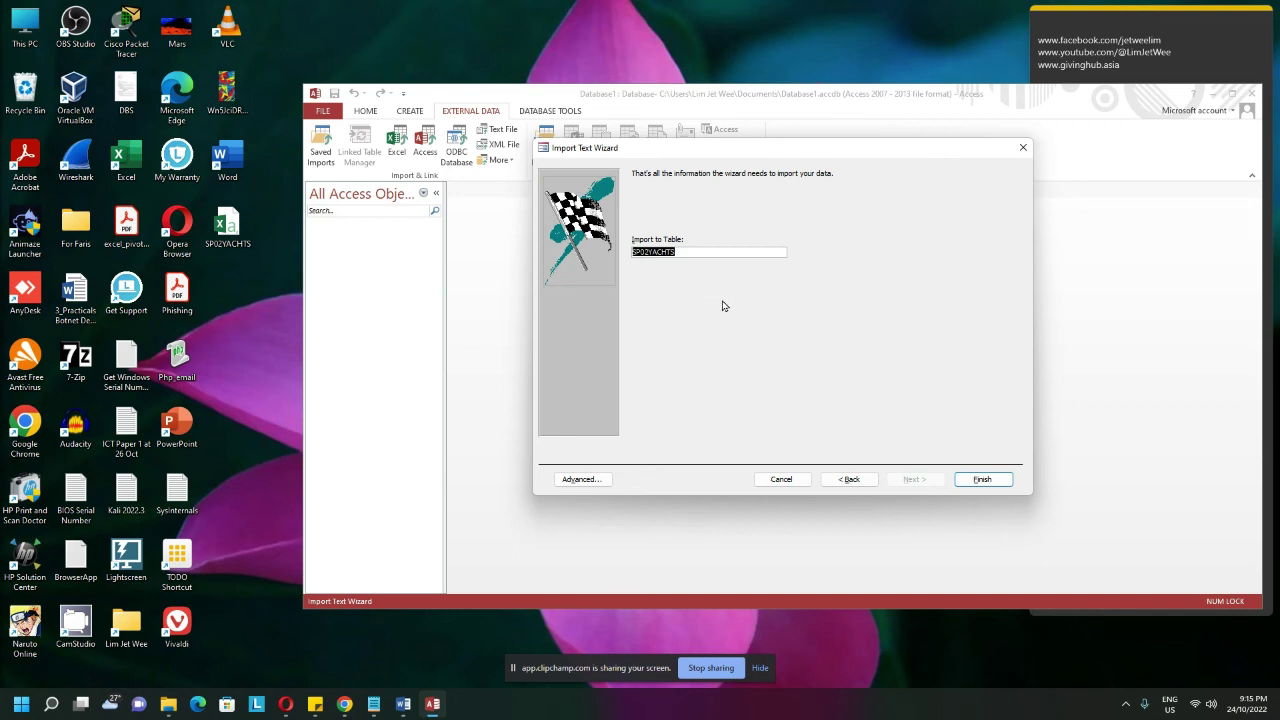
Step: Finish the import into the table SP02YACHTS without saving the import steps, and open that table in Datasheet View
left_click(991, 481)
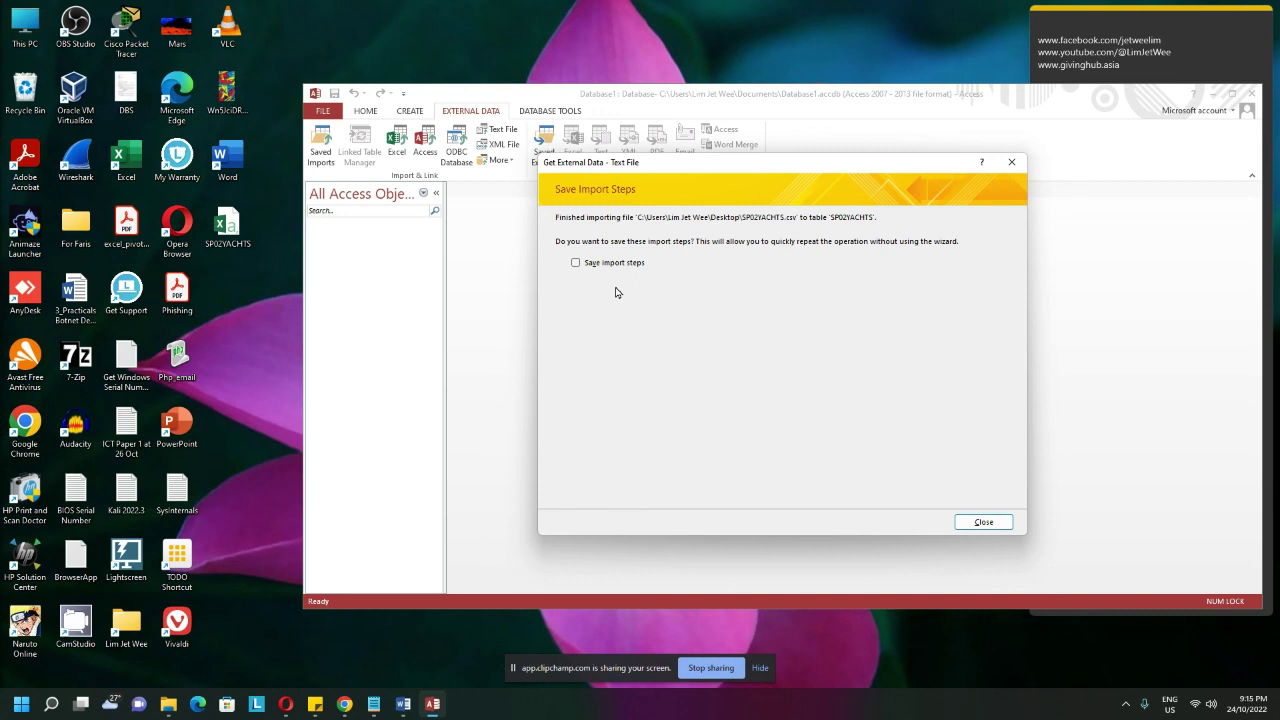
left_click(963, 523)
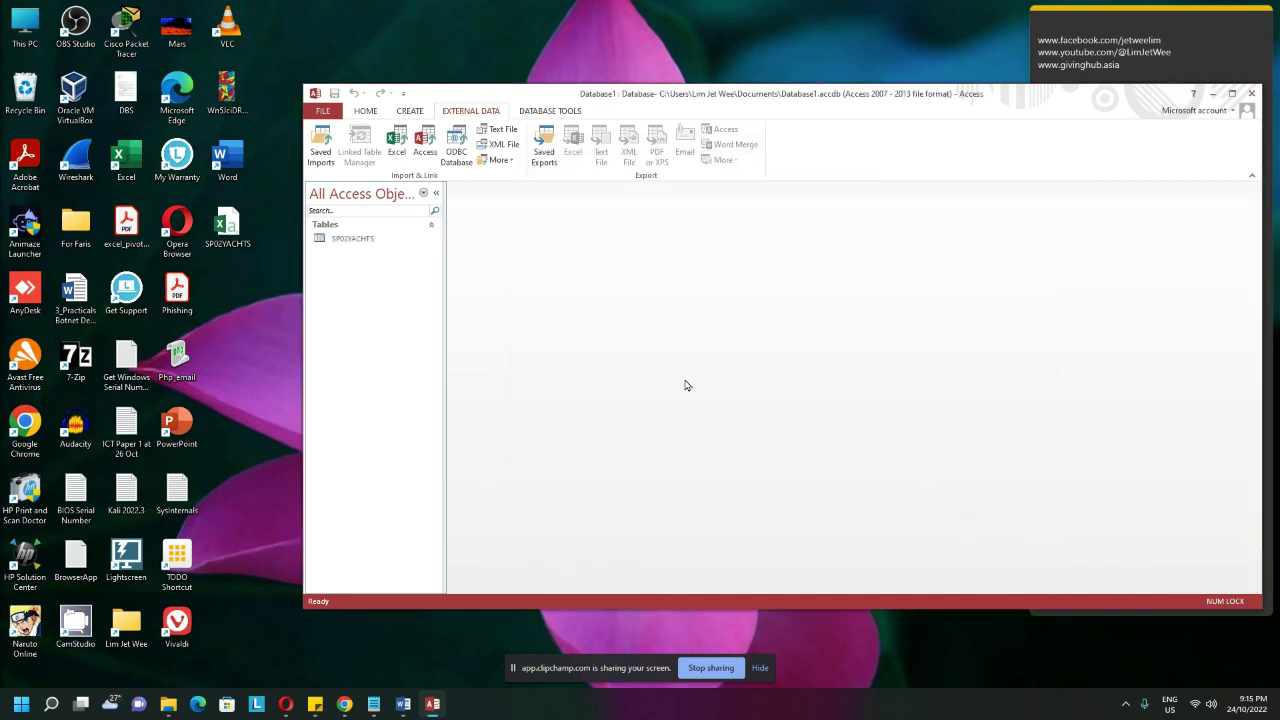
left_click(336, 246)
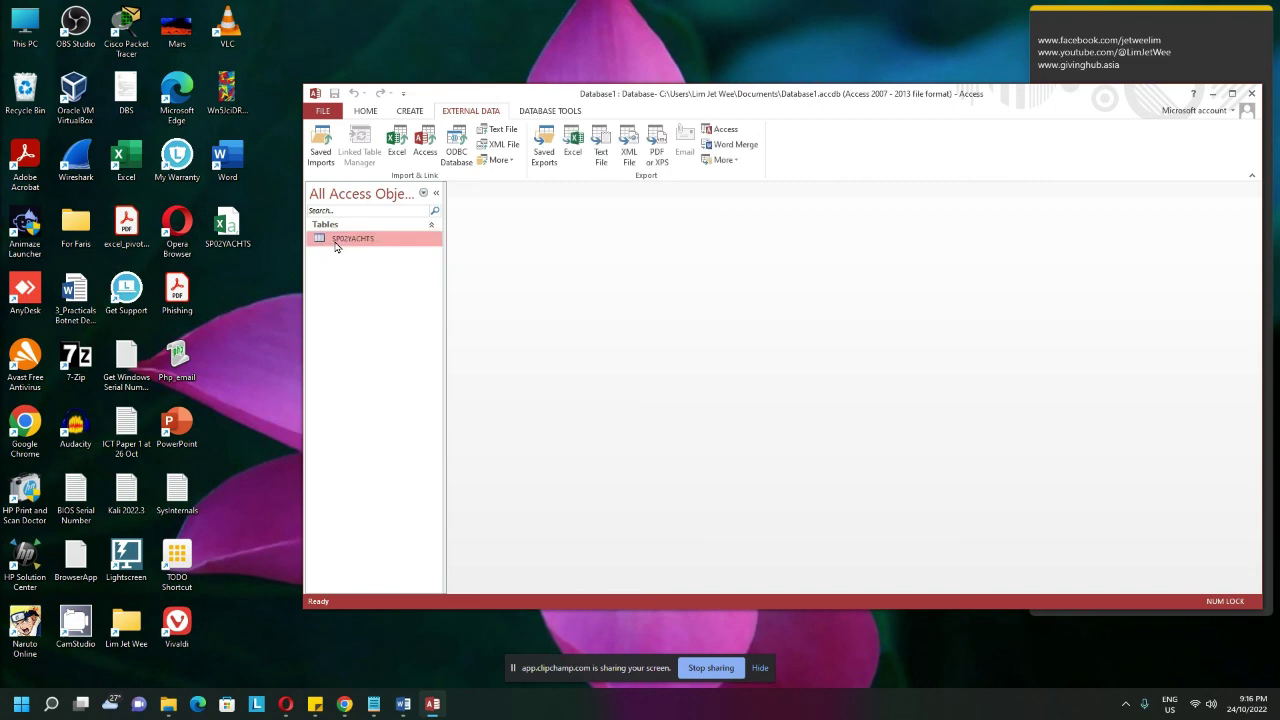
double_click(336, 244)
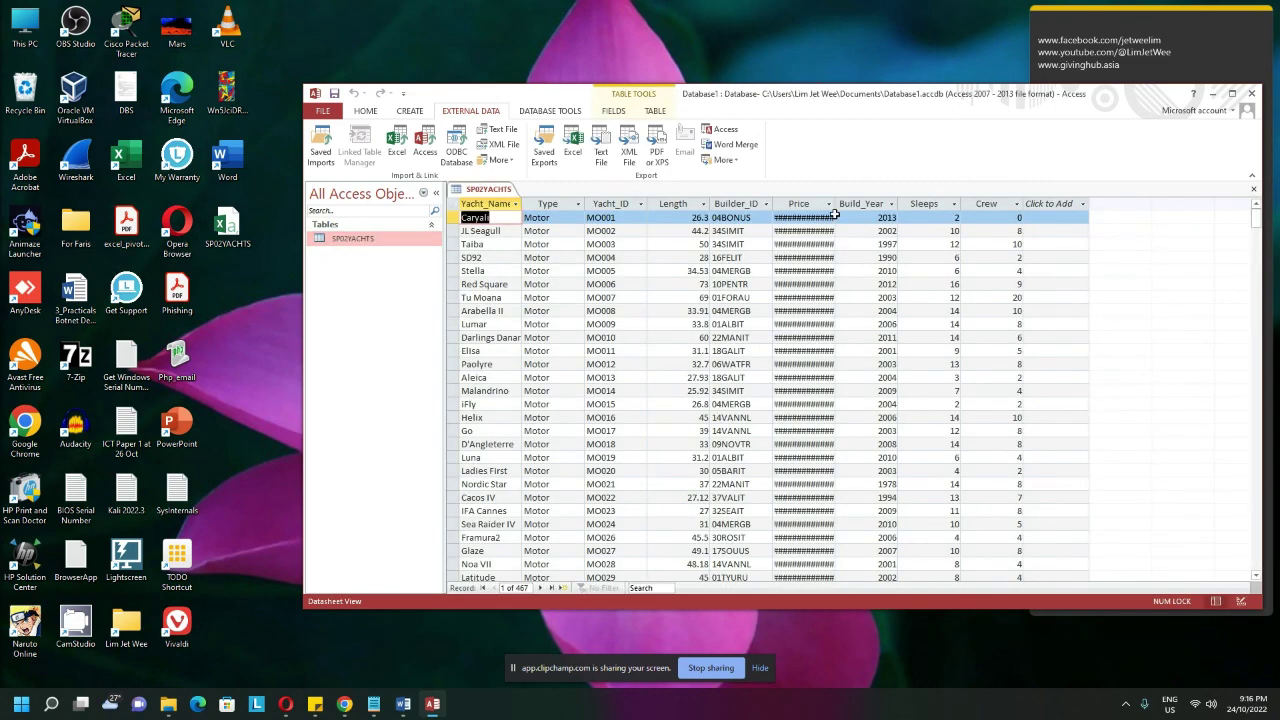